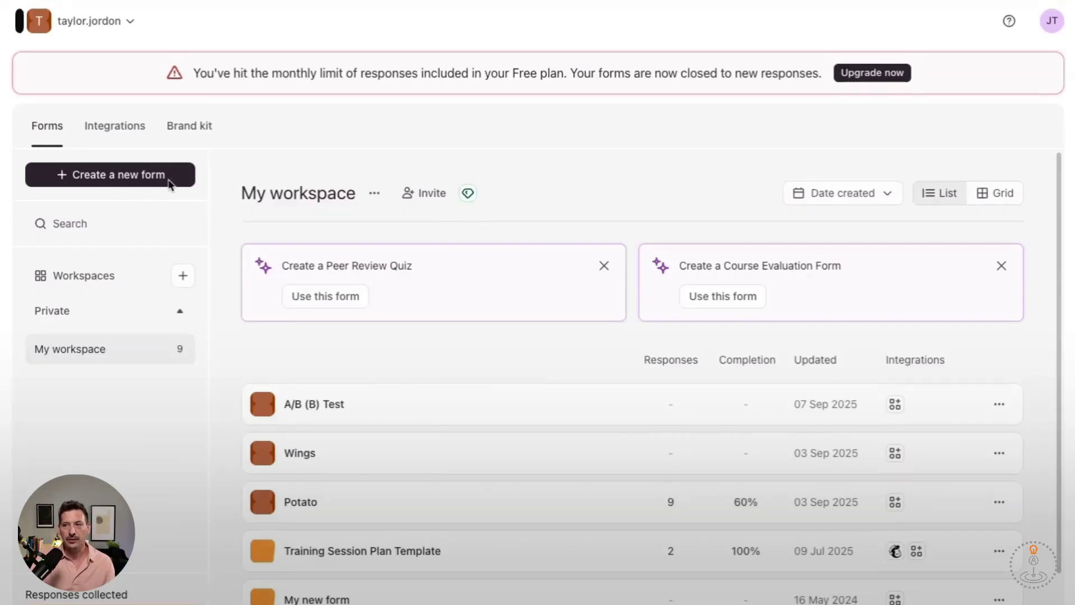
scroll(495, 266, "down", 2)
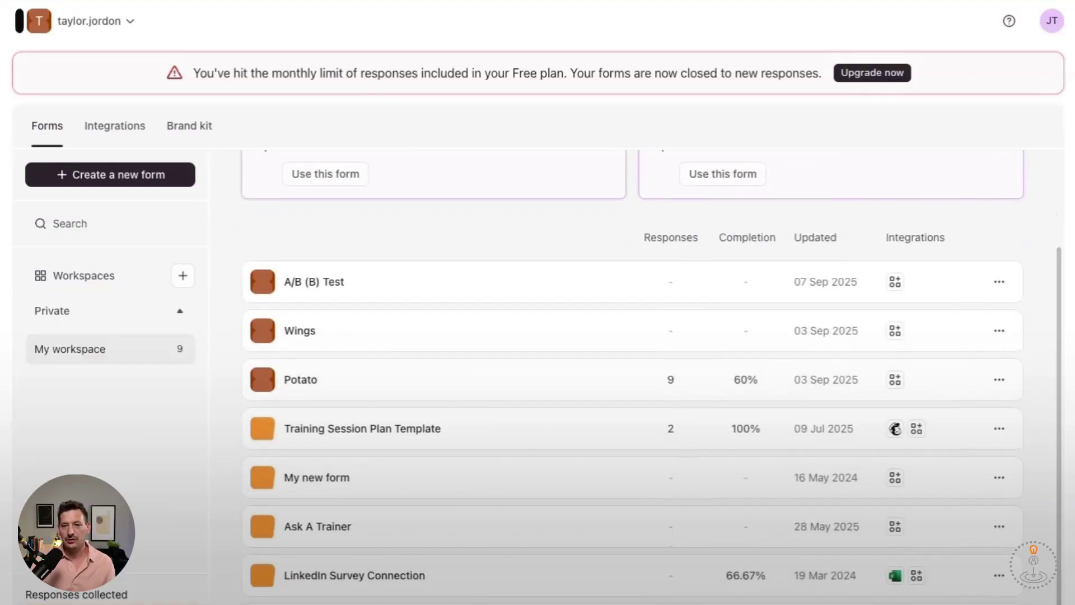
scroll(456, 593, "down", 1)
scroll(456, 593, "up", 1)
scroll(649, 375, "up", 3)
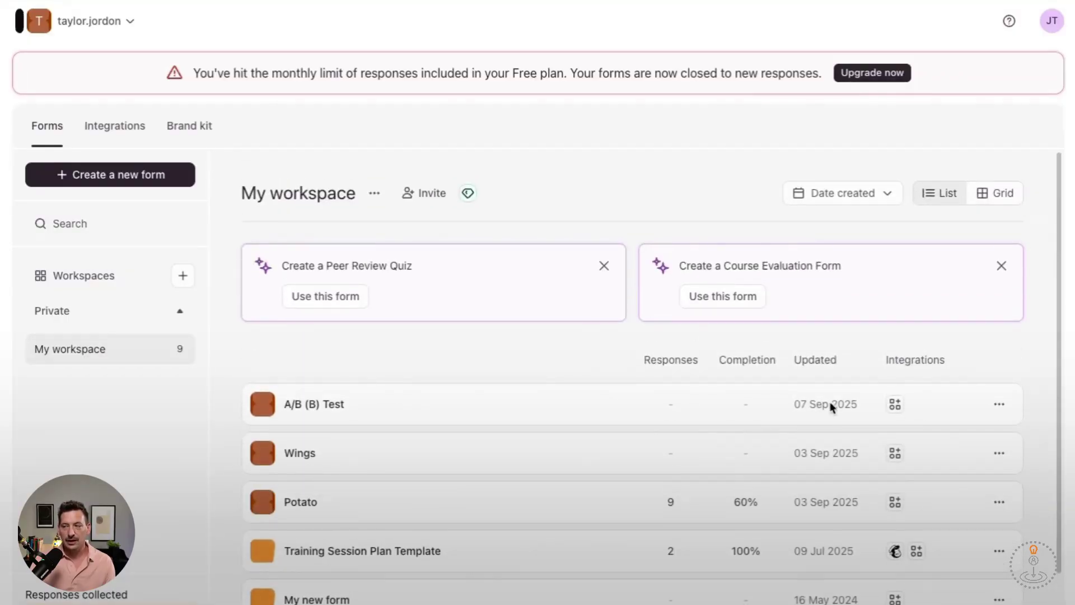
left_click(1057, 18)
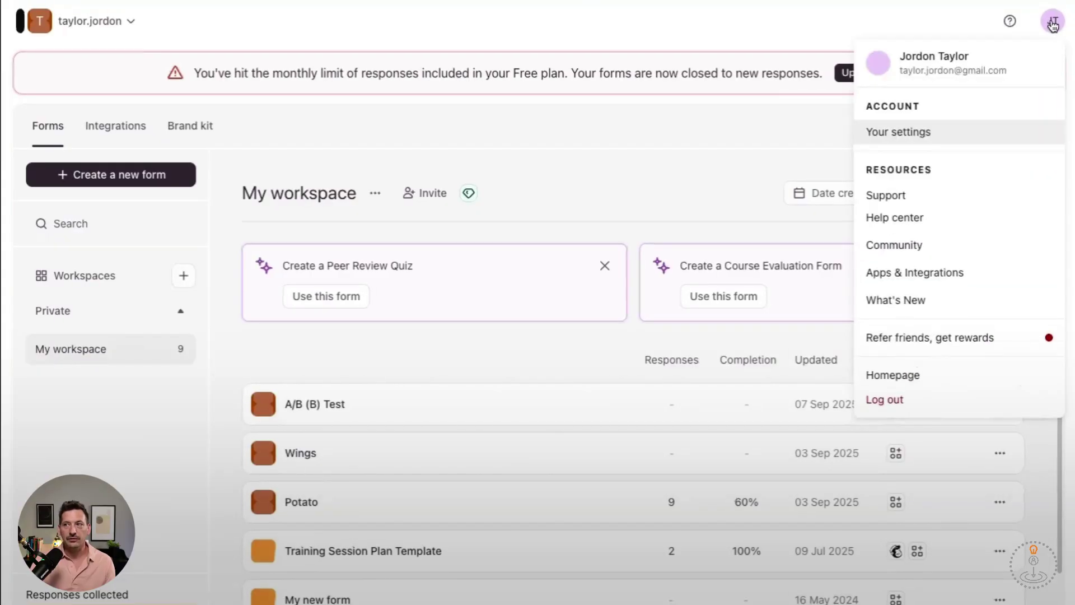
left_click(1053, 25)
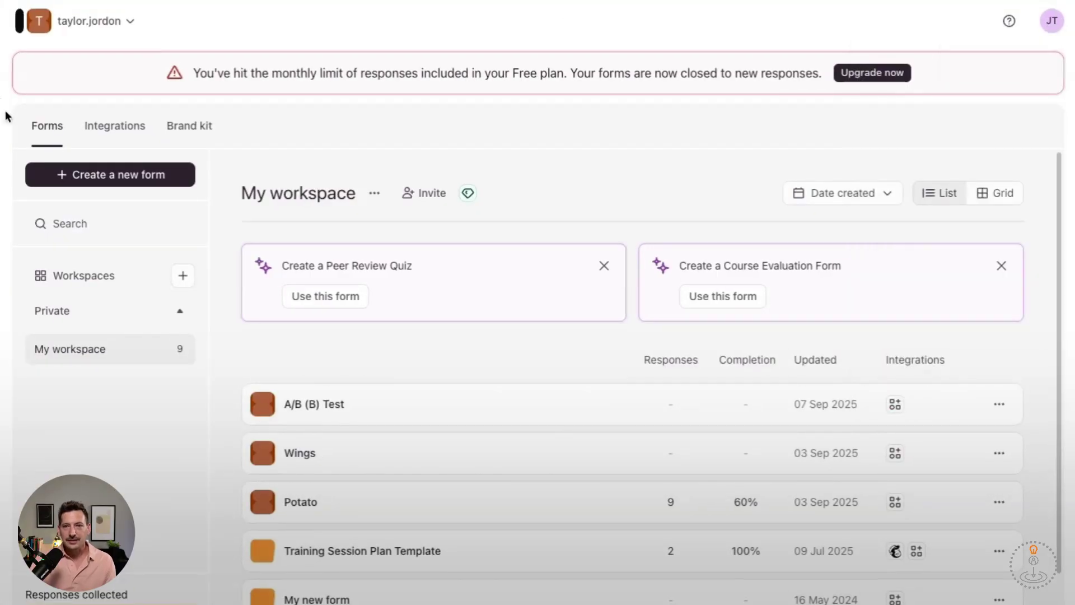
Start a new form using Create with AI and choose the option for all forms
left_click(137, 177)
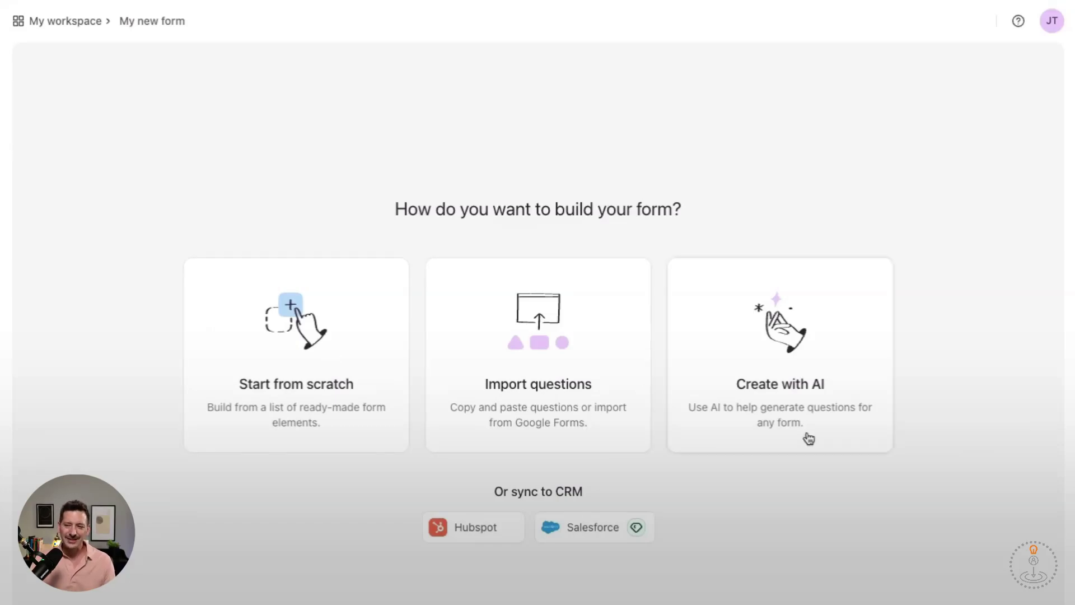
left_click(802, 385)
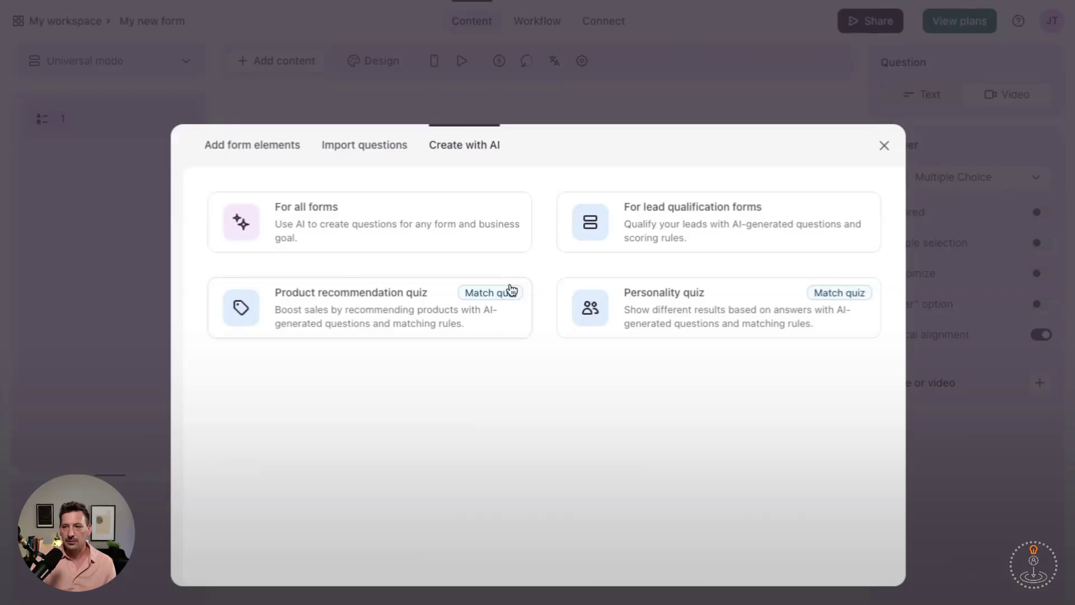
left_click(456, 235)
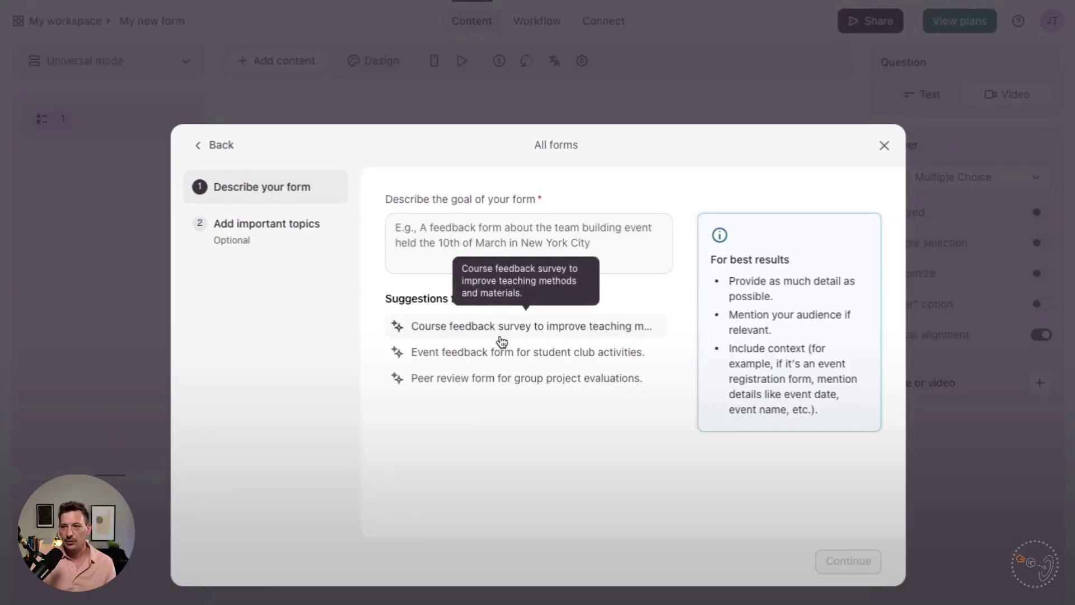
Use the suggested goal "Course feedback survey to improve teaching methods and materials" and generate the questions without adding topics
left_click(633, 330)
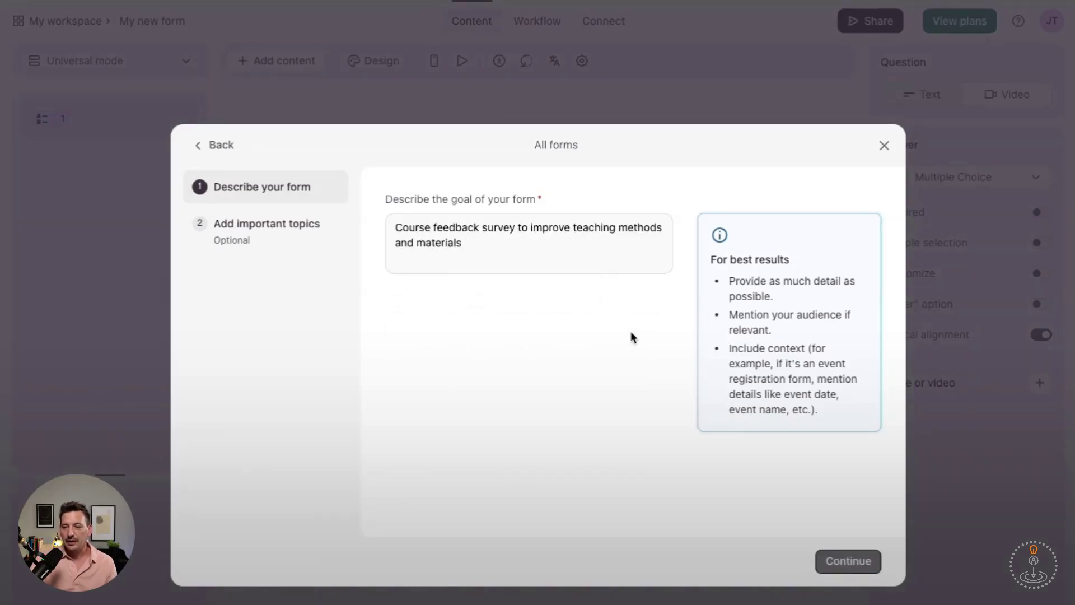
left_click(861, 567)
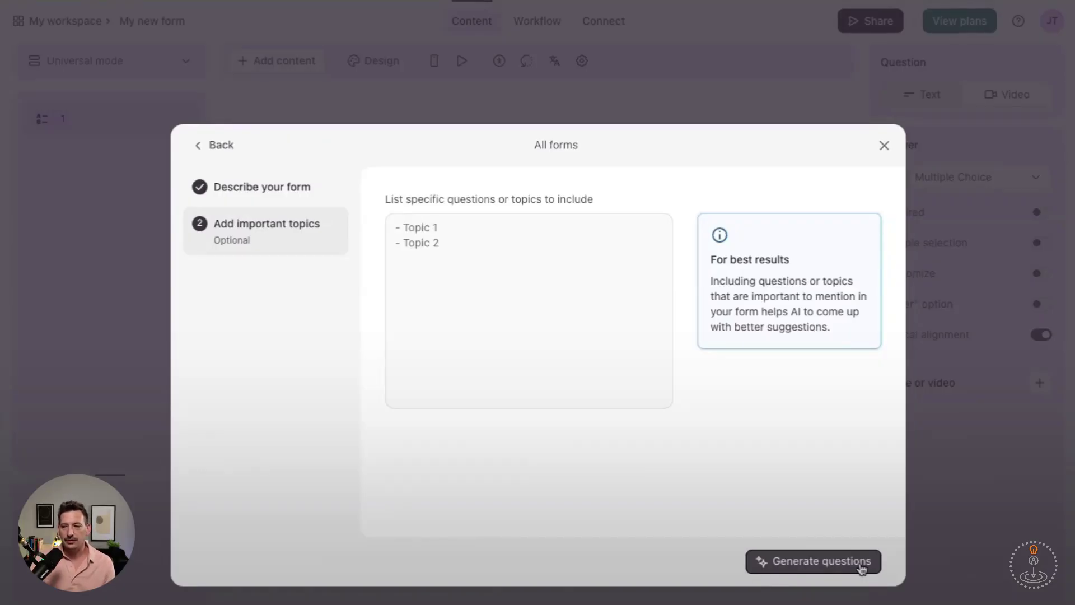
left_click(861, 568)
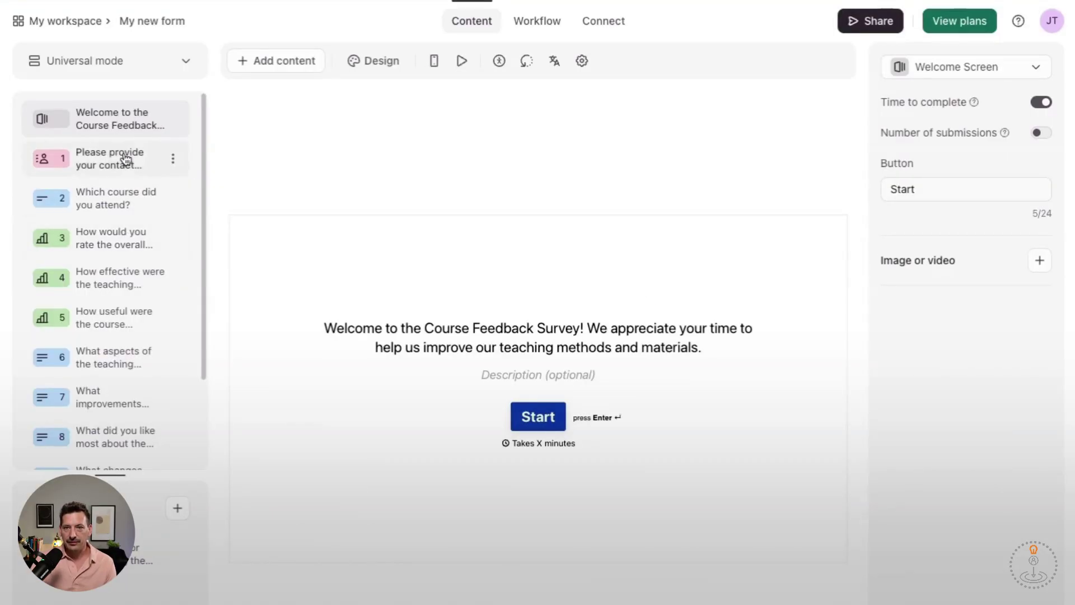
Review the list of generated questions and open the contact information question
scroll(125, 160, "down", 2)
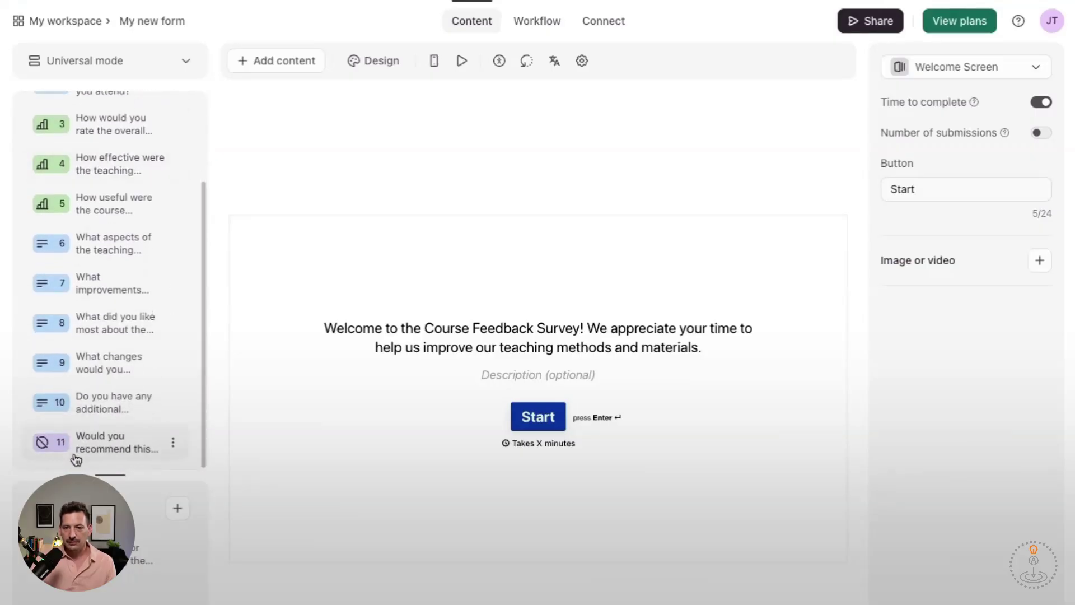
scroll(106, 210, "up", 3)
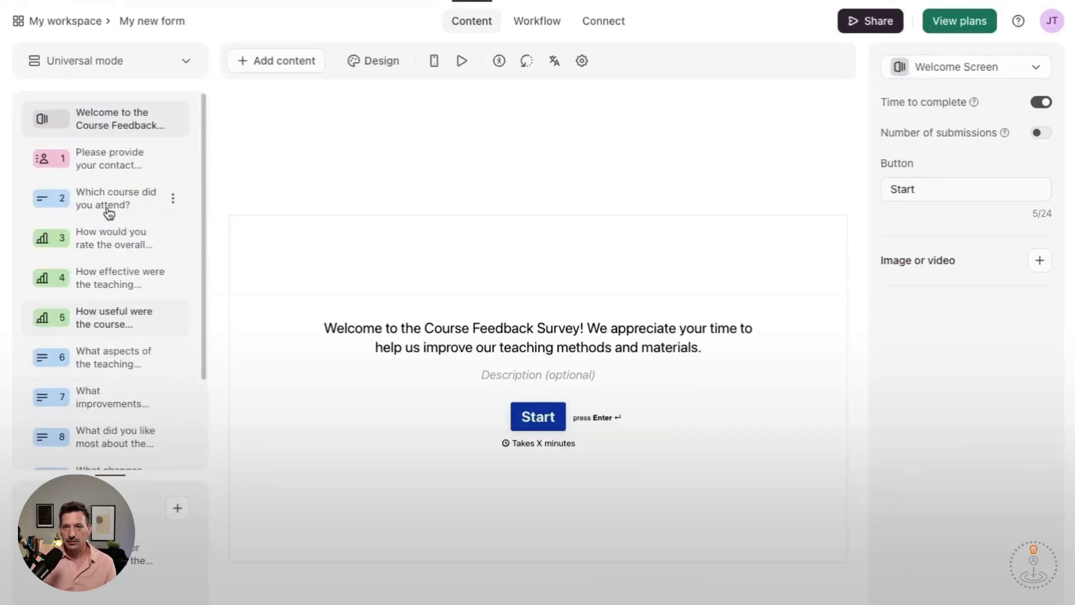
left_click(105, 168)
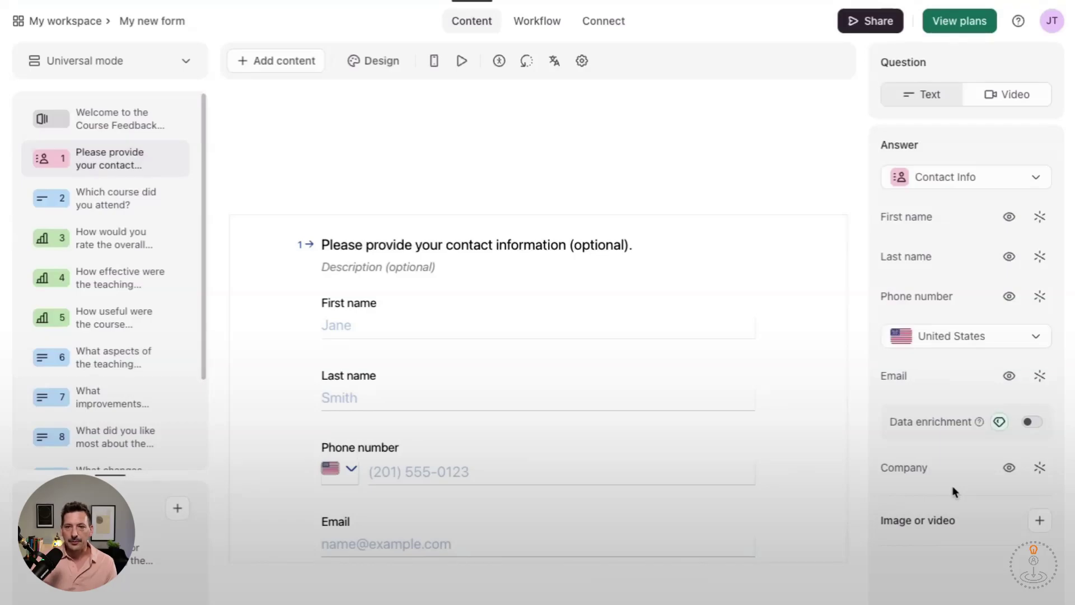
Set the opinion scale of the question about overall course quality to run from 0 to 5
left_click(109, 241)
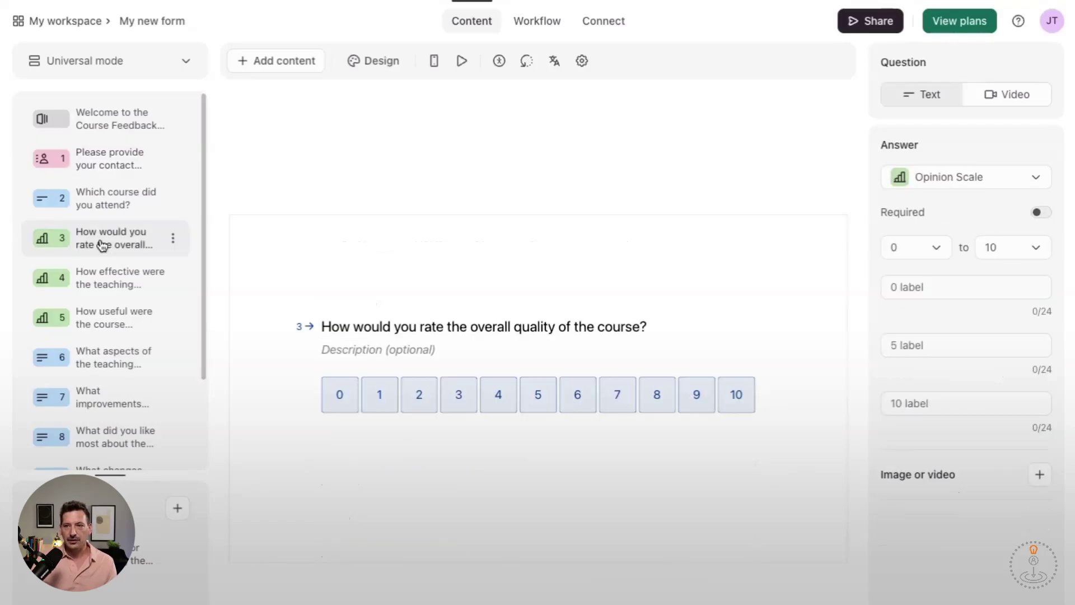
triple_click(547, 324)
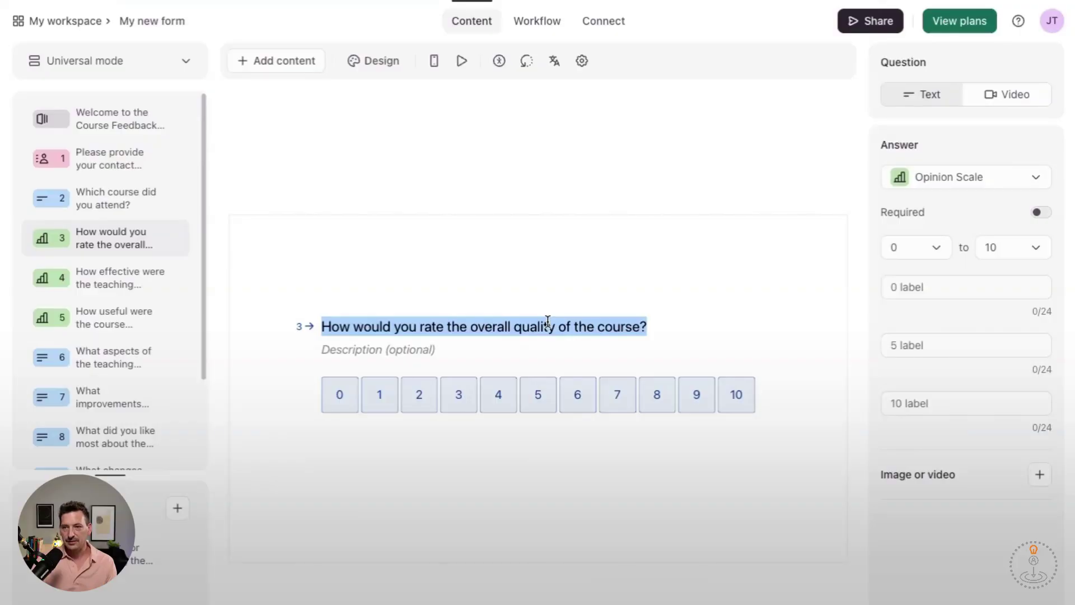
left_click(405, 349)
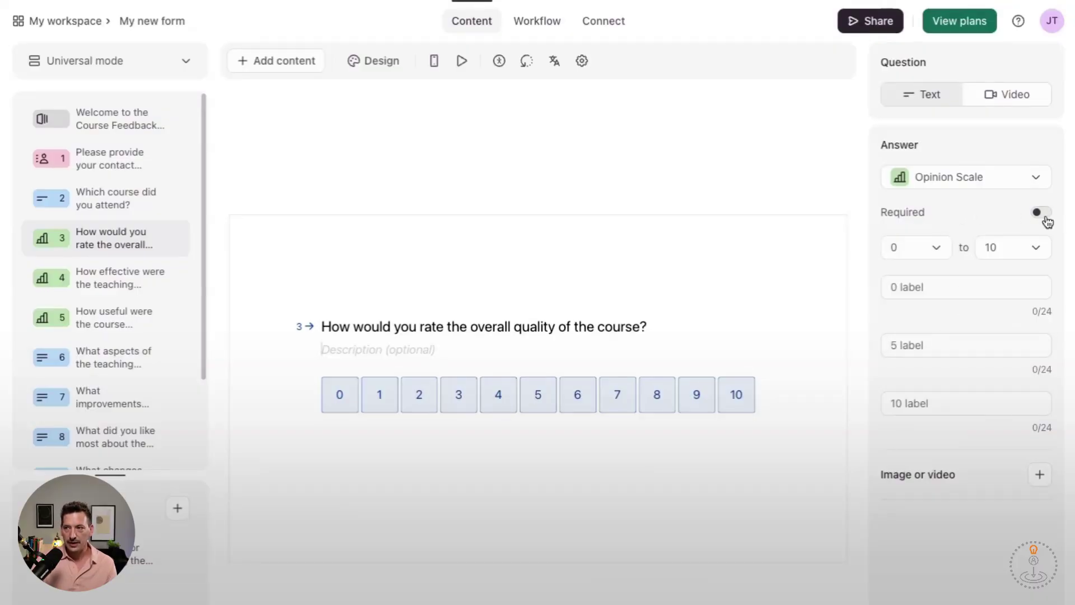
left_click(1029, 255)
left_click(1014, 285)
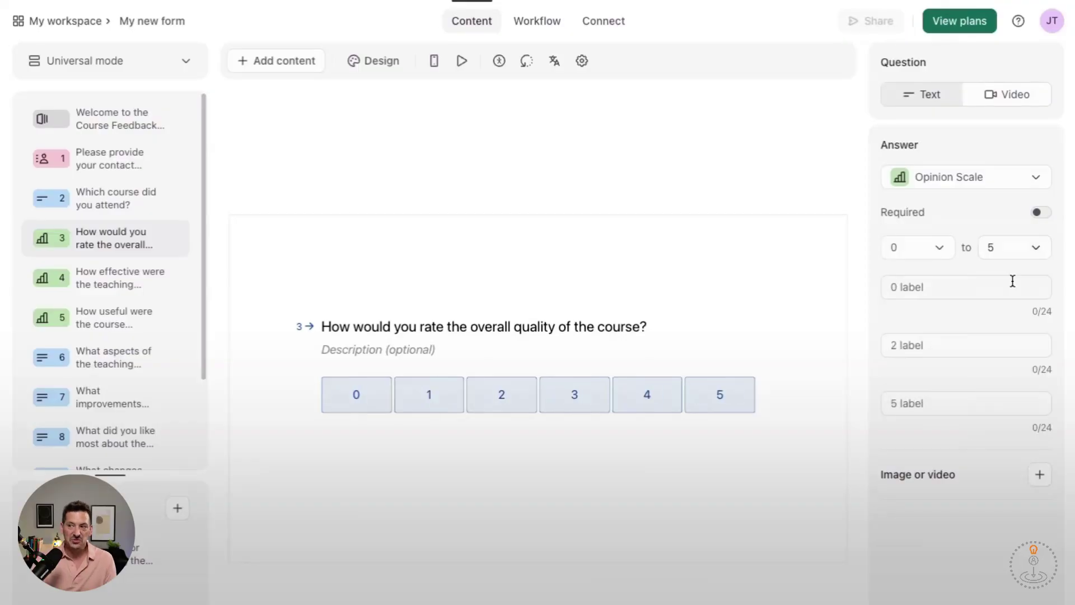
left_click(1012, 281)
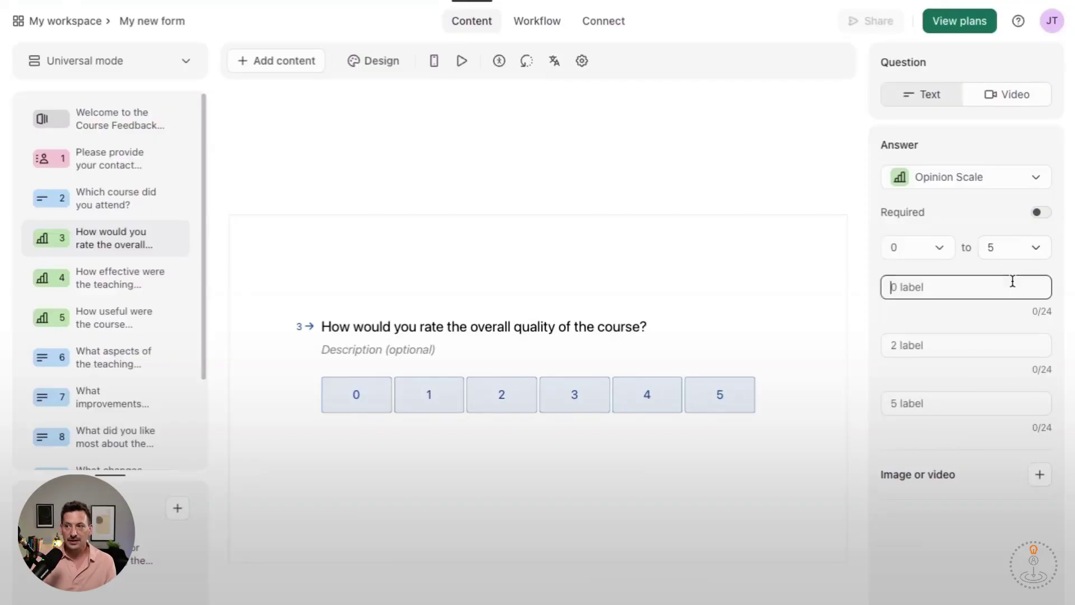
left_click(978, 343)
left_click(946, 406)
left_click(956, 280)
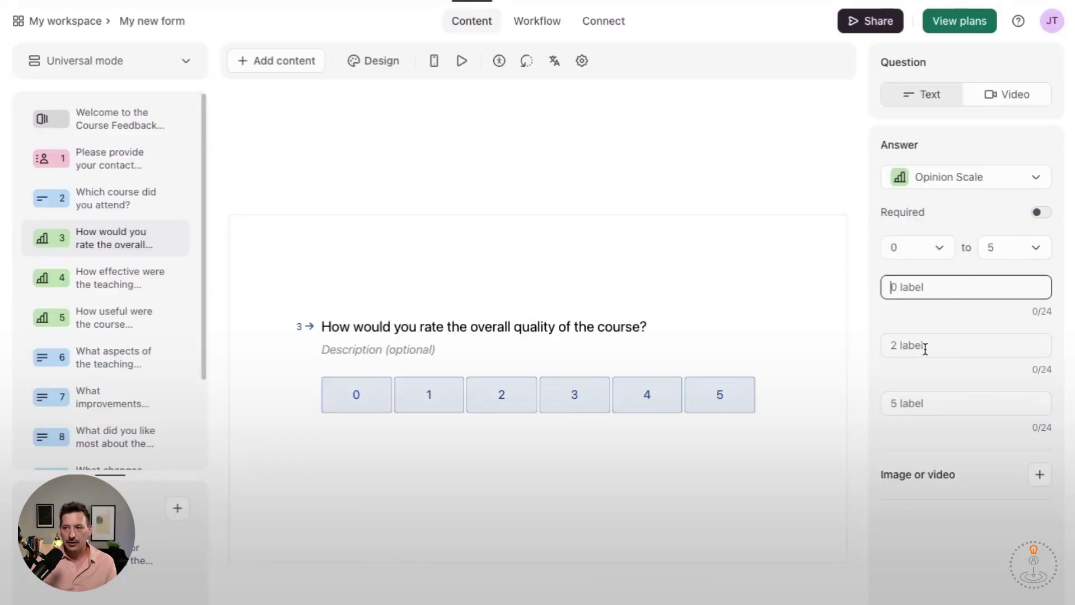
left_click(909, 404)
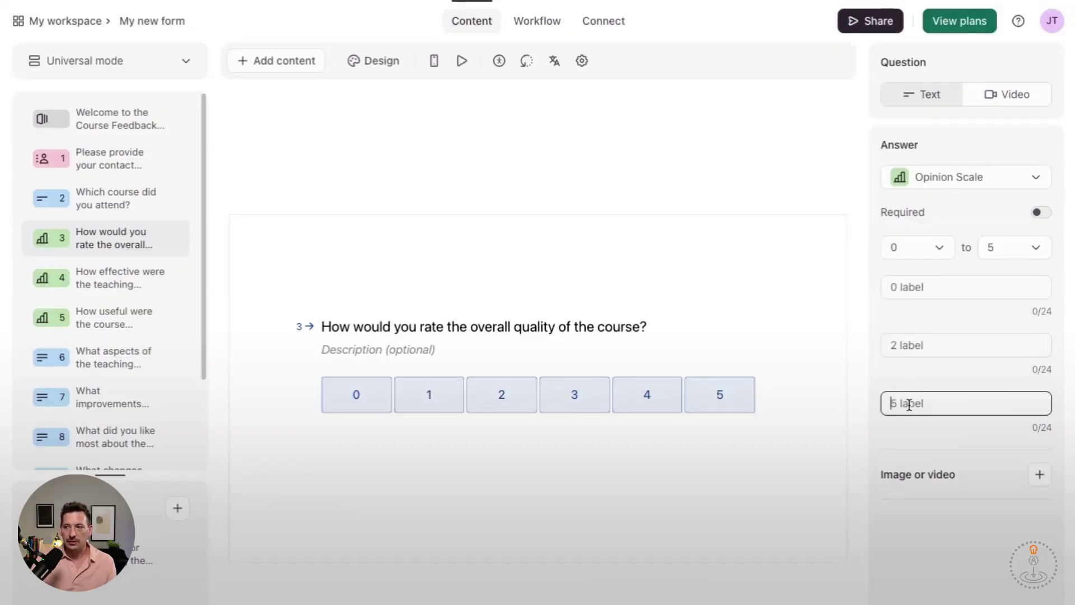
Add the gallery photo of brown rocky hills with snow patches to the course quality question
scroll(1056, 485, "down", 2)
left_click(1041, 370)
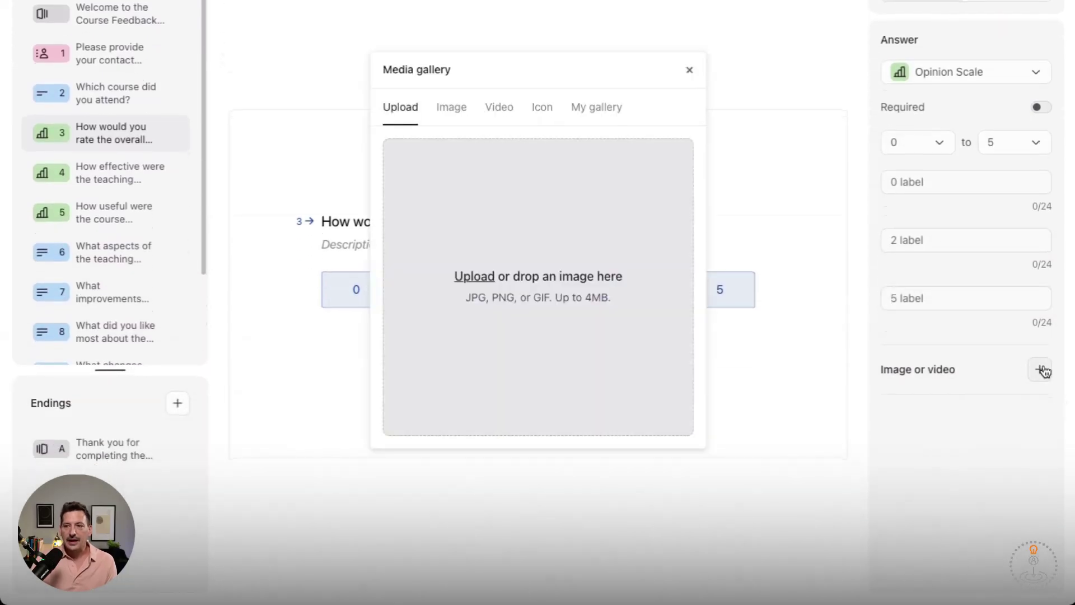
left_click(445, 111)
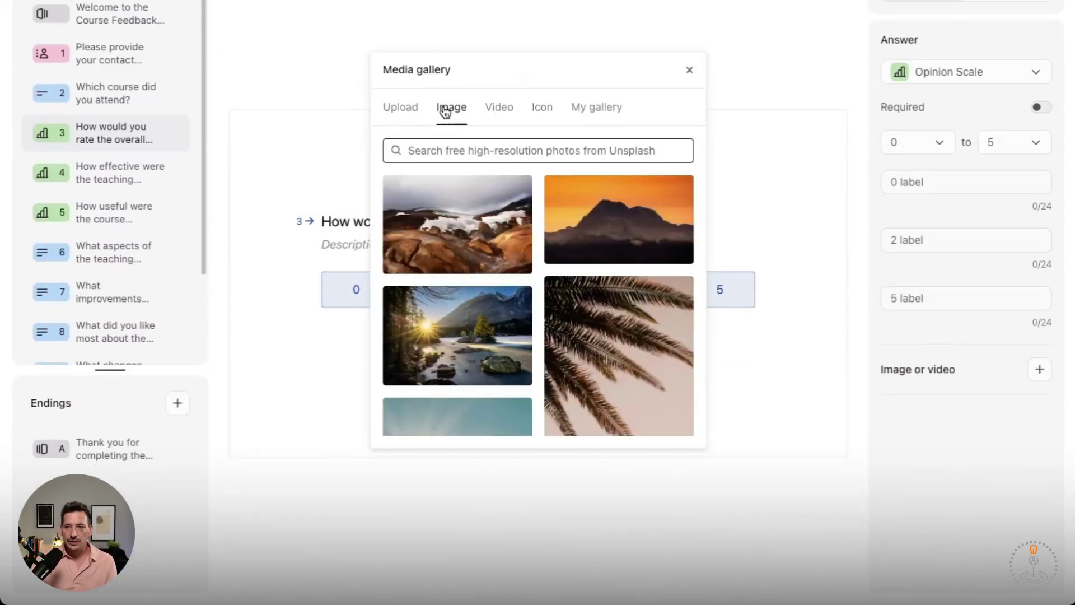
left_click(444, 203)
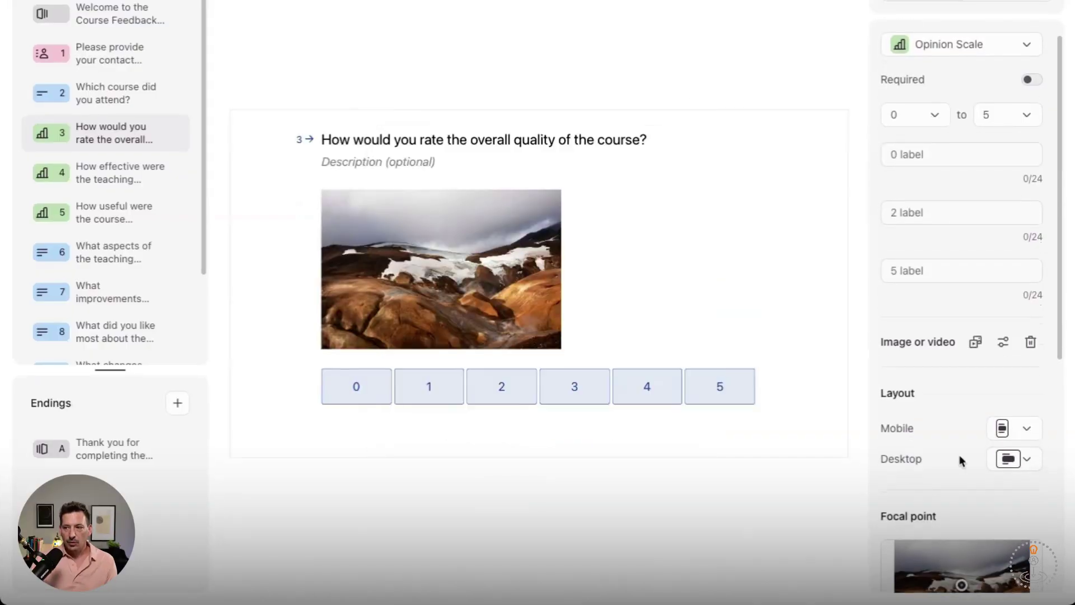
Set the desktop layout so the photo fills the half right of the question, and shift its focal point to the left
left_click(1026, 456)
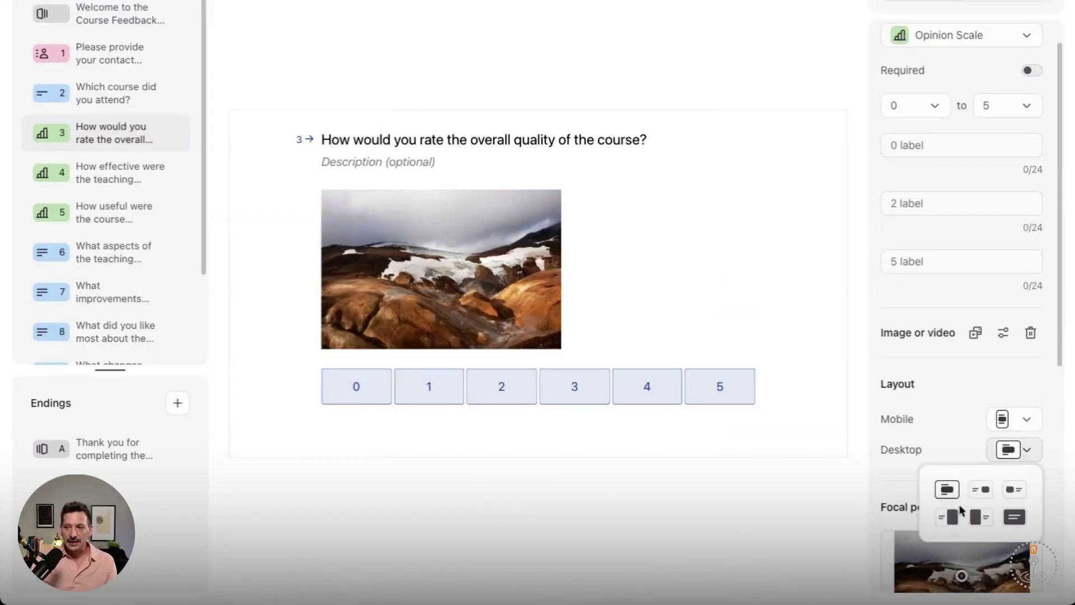
left_click(978, 518)
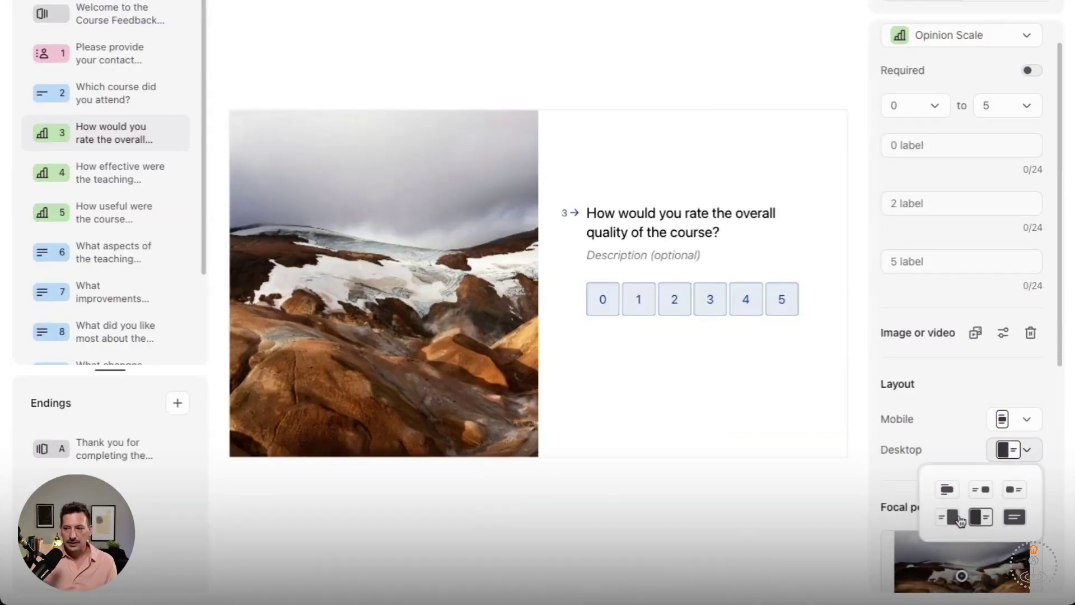
left_click(940, 516)
left_click_drag(962, 575, 920, 569)
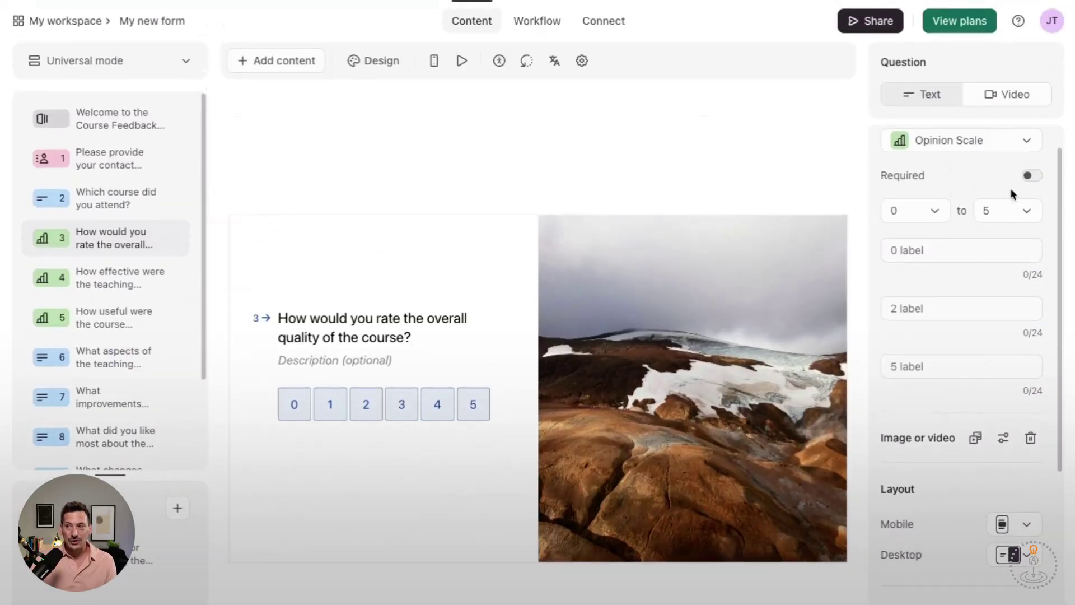
Review the answer types available for the course quality question and the form elements that can be added to the form
left_click(962, 147)
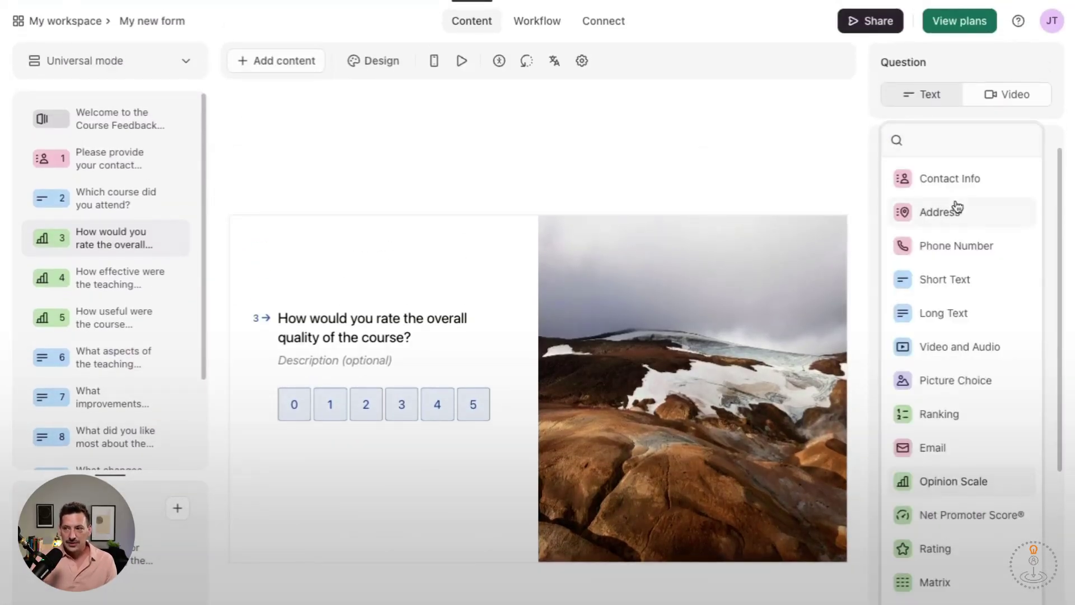
scroll(957, 207, "down", 3)
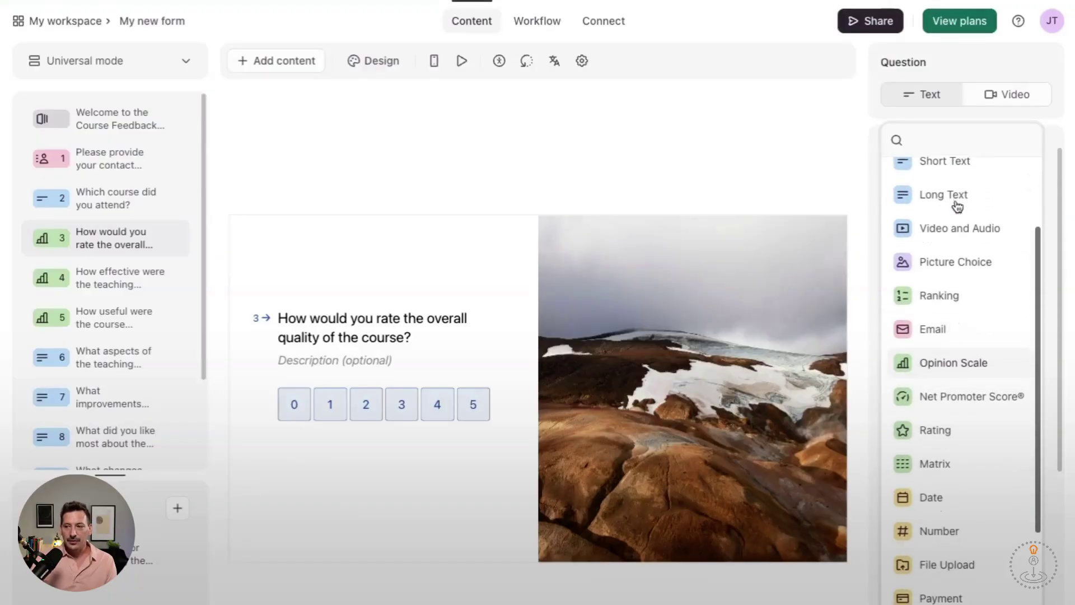
scroll(957, 206, "down", 2)
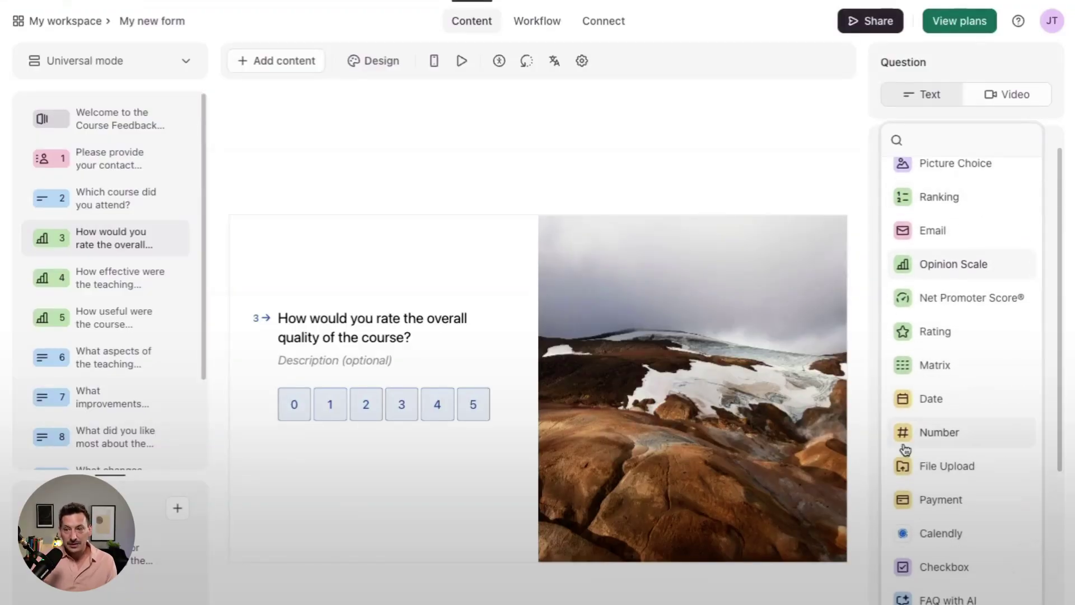
scroll(906, 450, "down", 1)
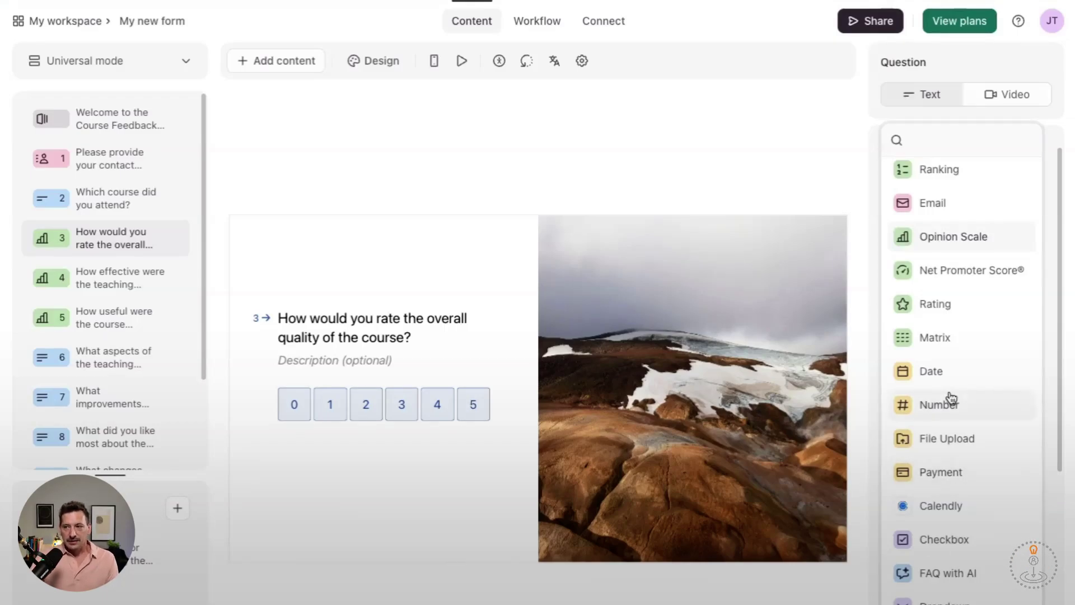
scroll(952, 398, "up", 8)
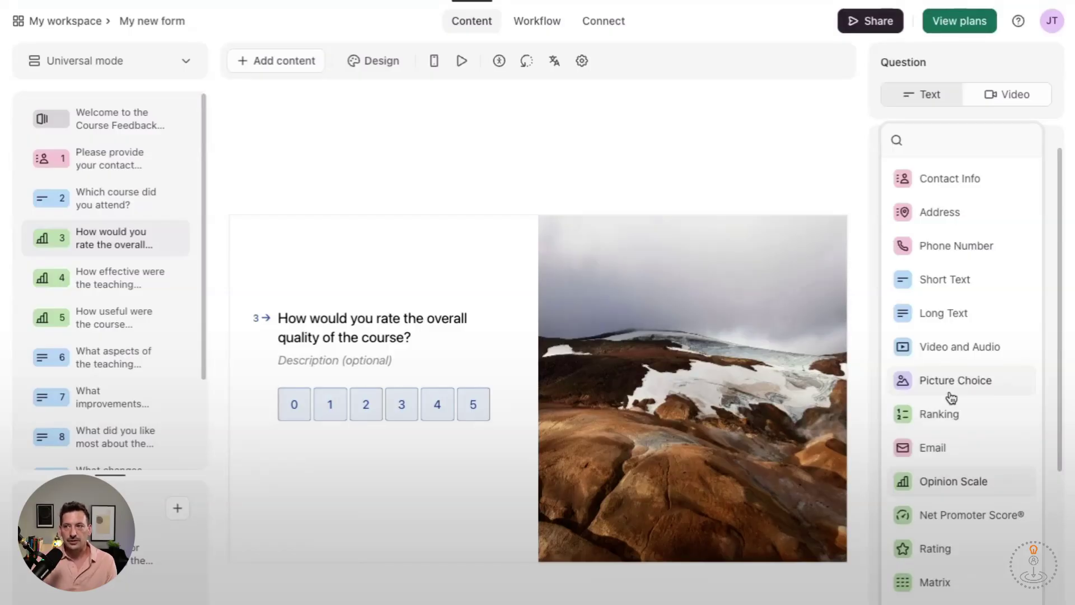
left_click(112, 278)
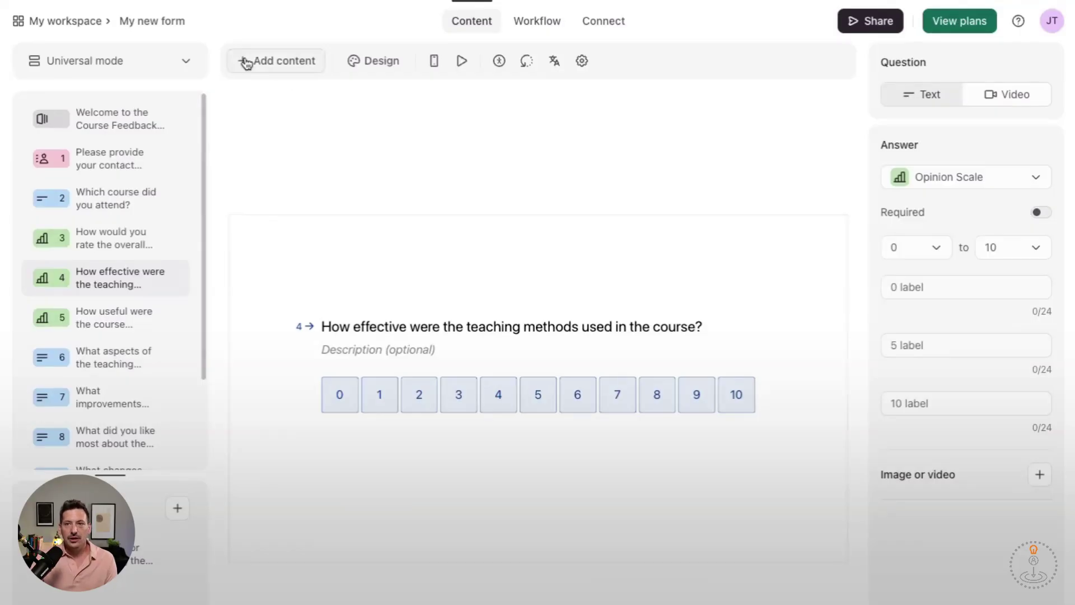
left_click(273, 64)
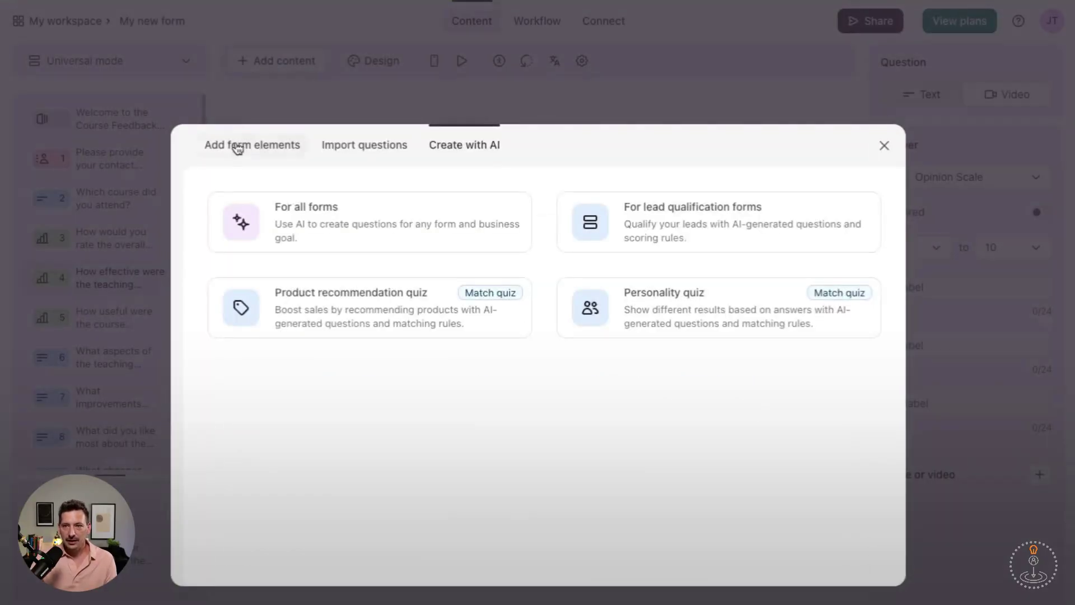
left_click(272, 160)
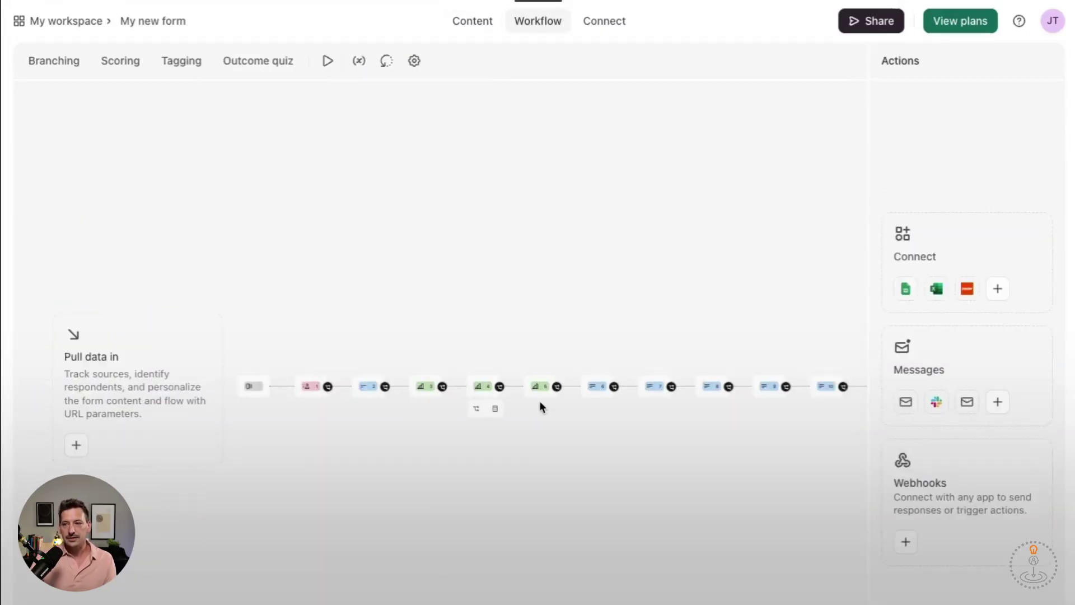
Try a logic rule on the question about recommending the course, with the answer No as condition, and check its possible destinations
left_click_drag(825, 437, 571, 427)
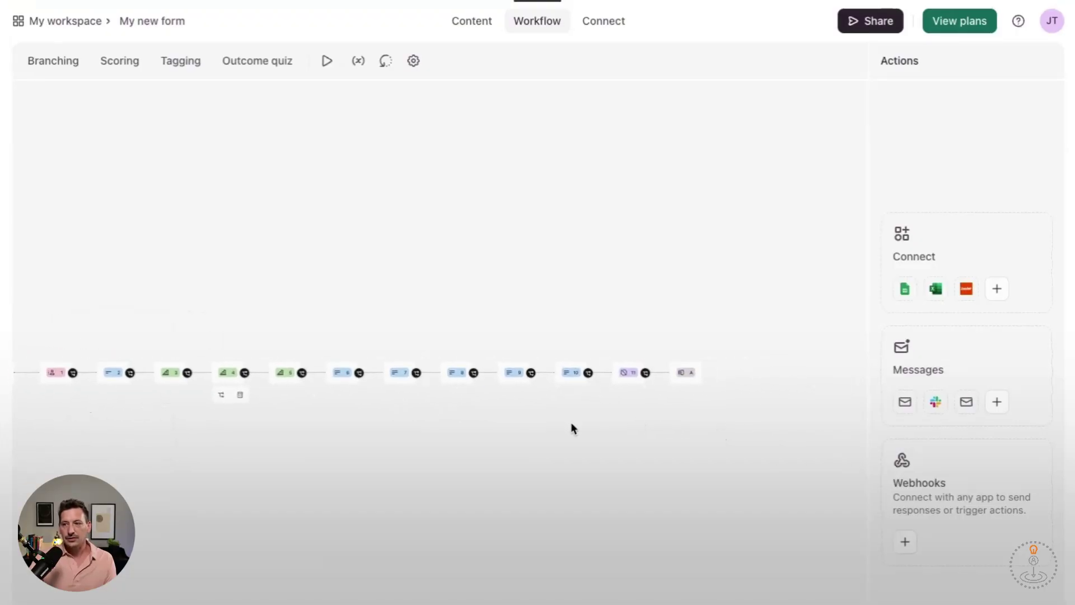
left_click(627, 379)
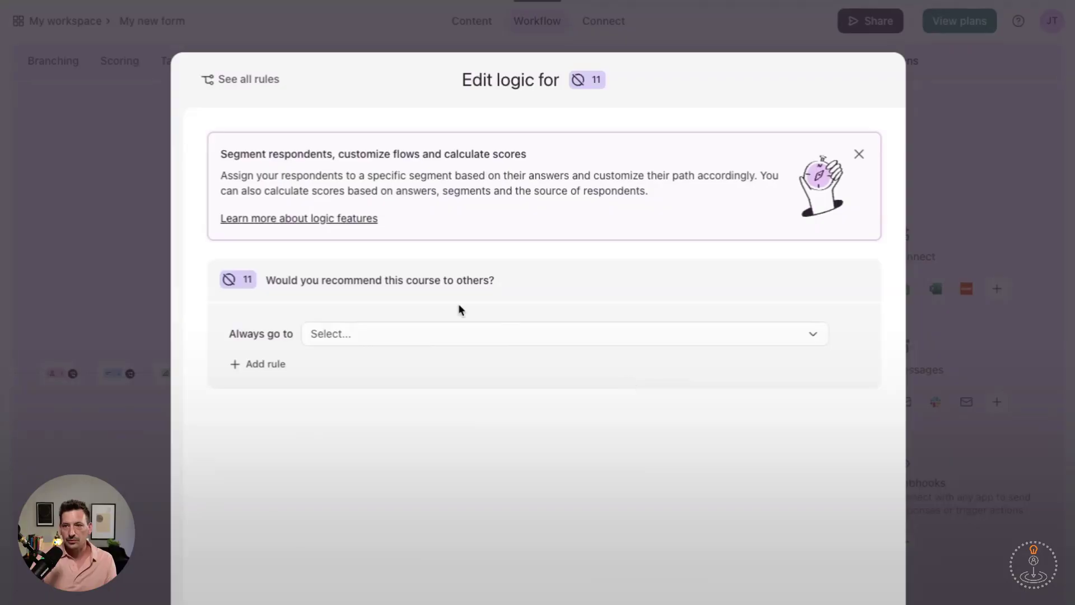
left_click(266, 364)
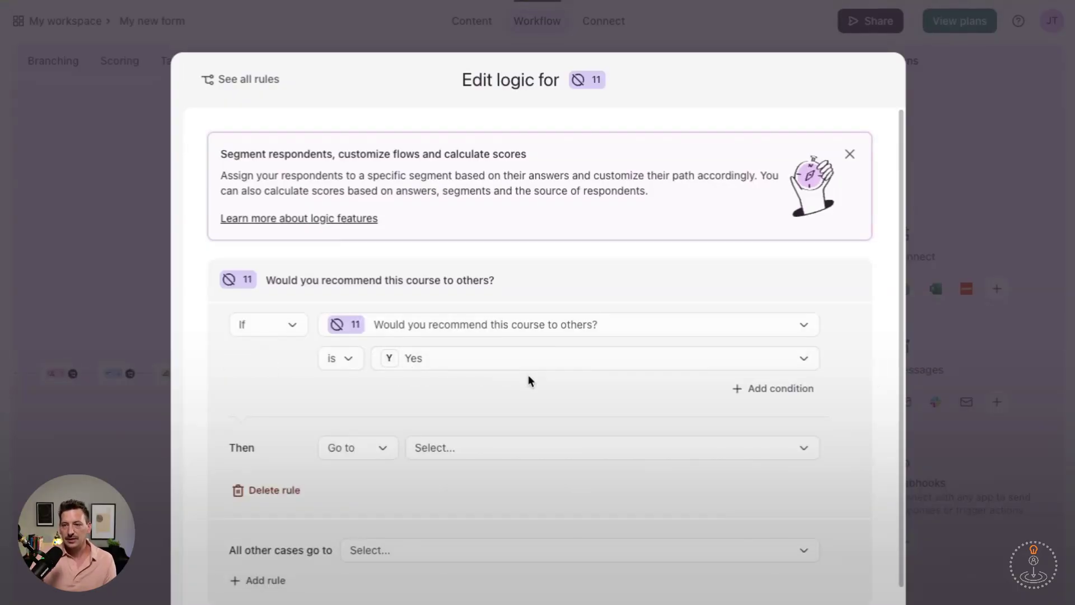
left_click(402, 358)
left_click(409, 423)
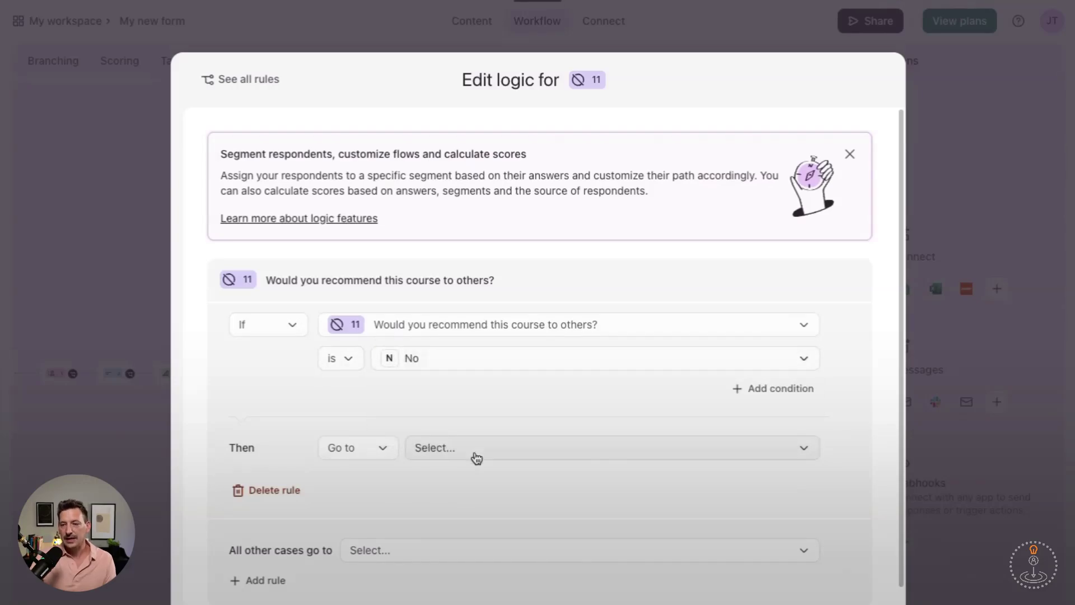
left_click(476, 458)
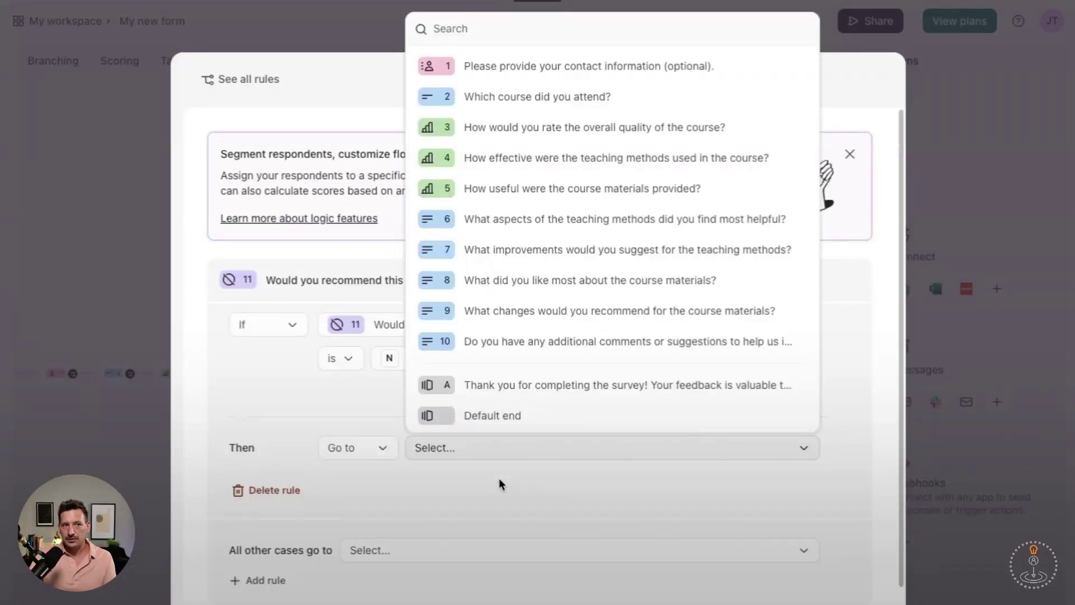
left_click(500, 480)
key("Escape")
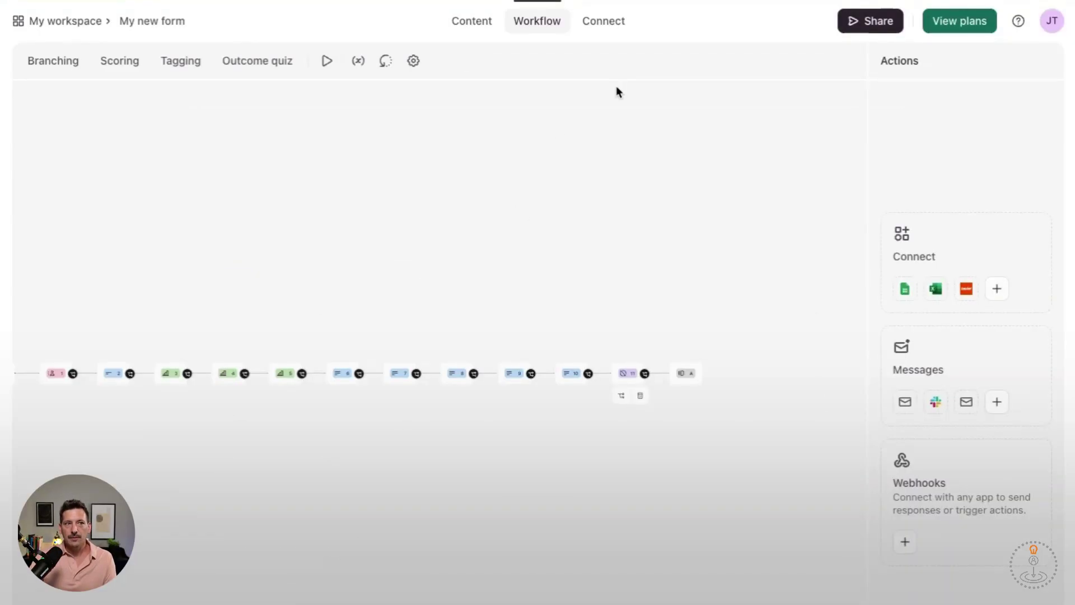
Browse the integrations that can be connected to the form
left_click(608, 28)
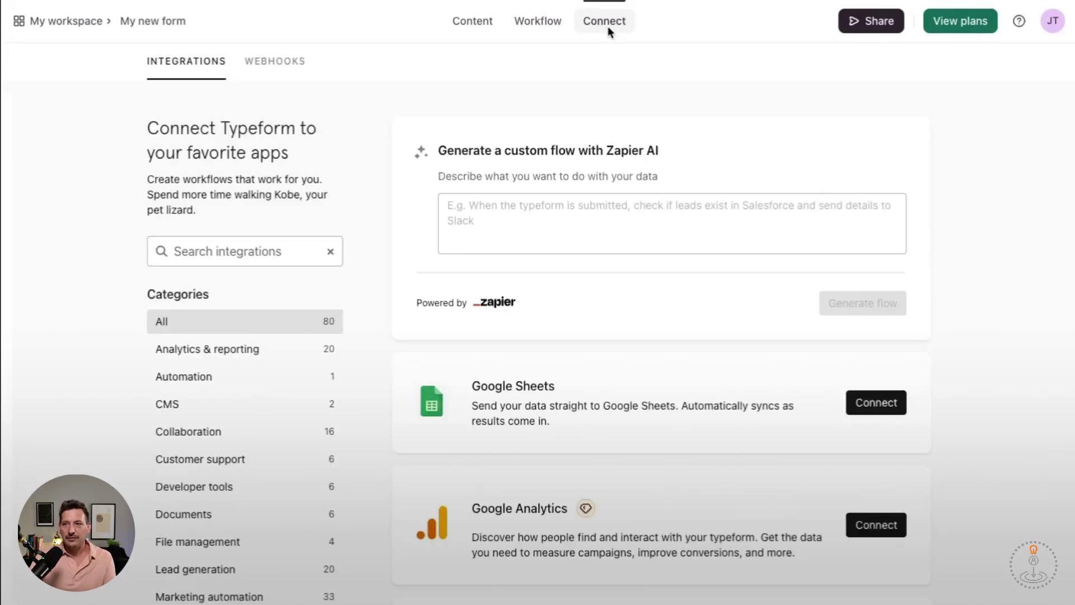
scroll(600, 294, "down", 3)
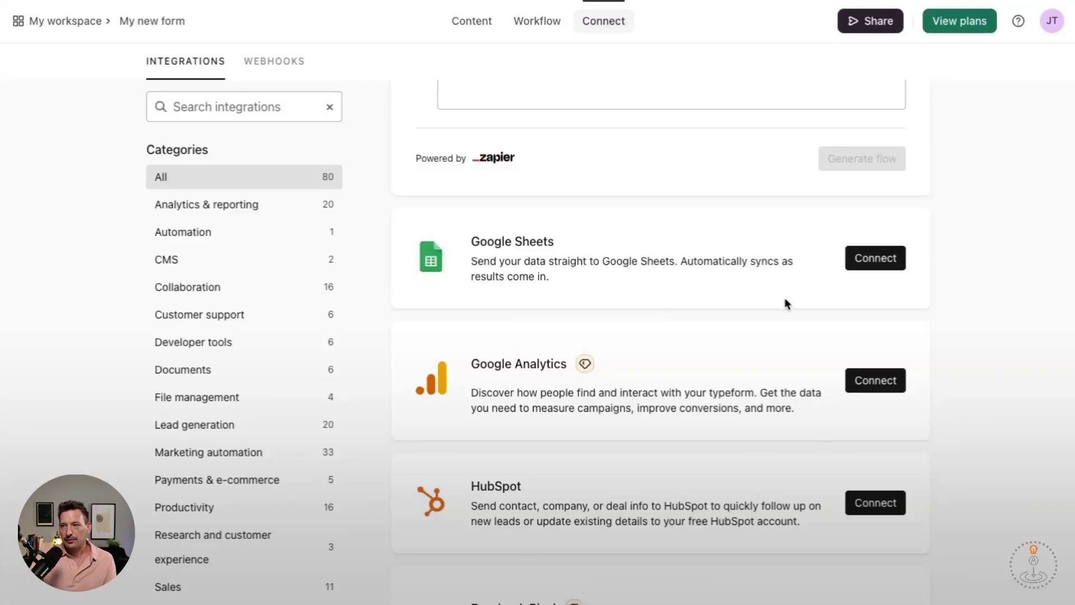
scroll(718, 355, "down", 2)
scroll(718, 349, "down", 5)
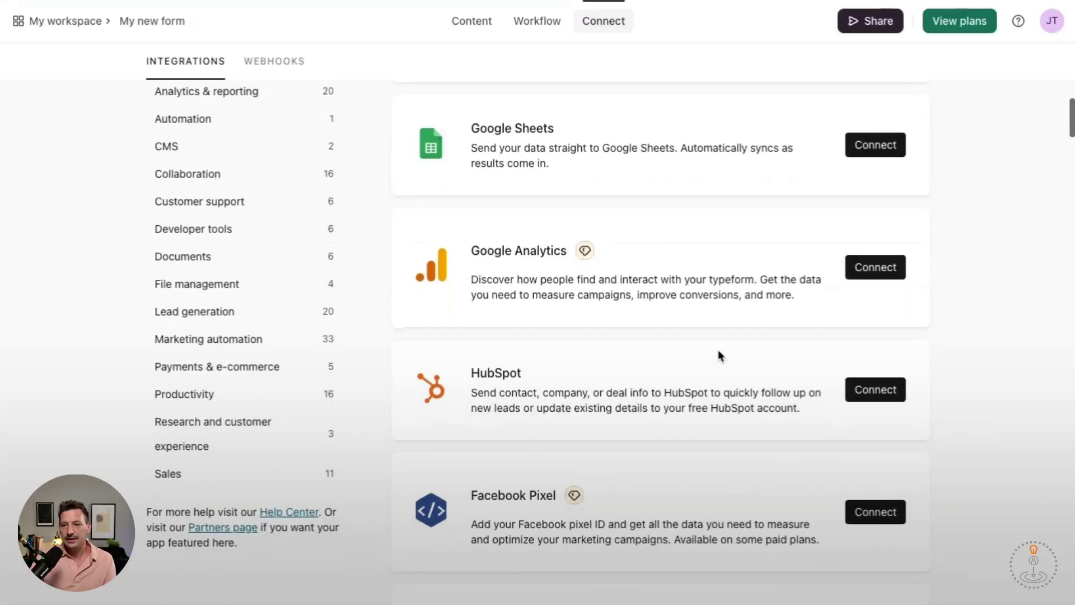
scroll(718, 350, "down", 4)
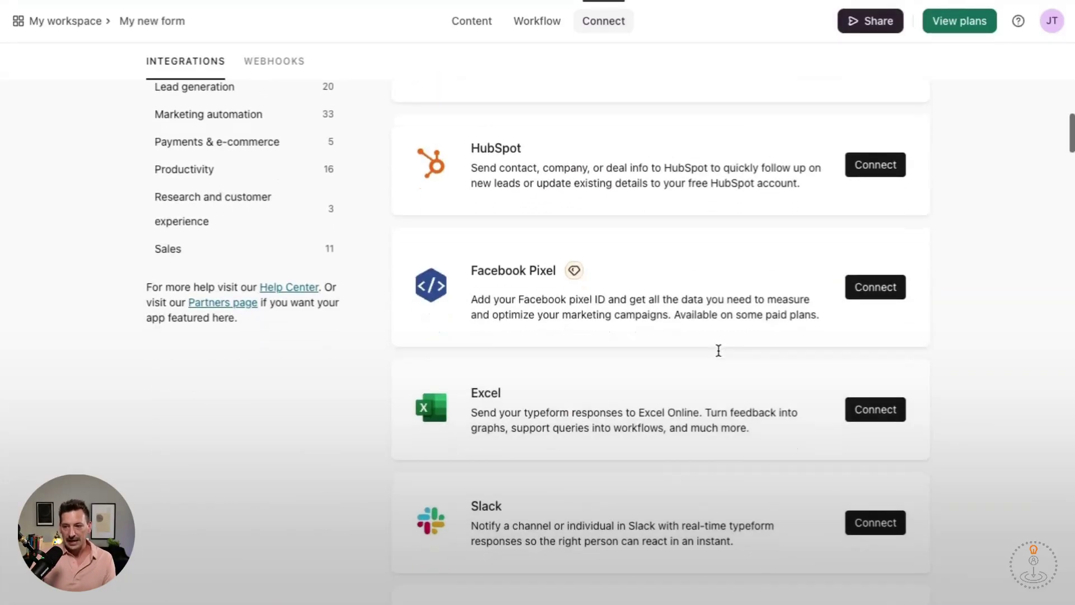
scroll(648, 465, "down", 4)
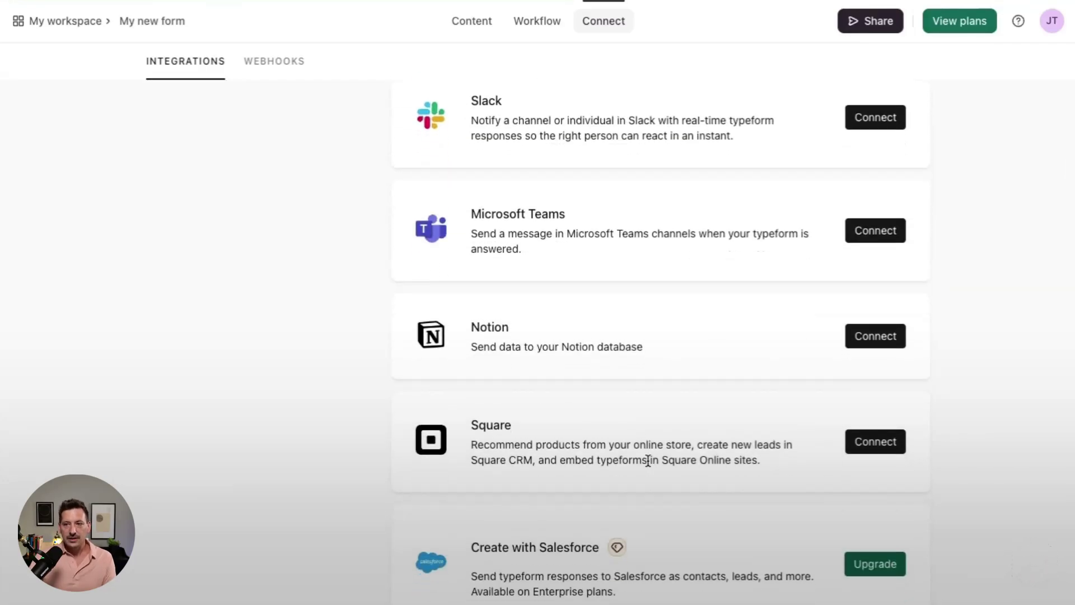
scroll(648, 460, "down", 7)
scroll(648, 462, "down", 10)
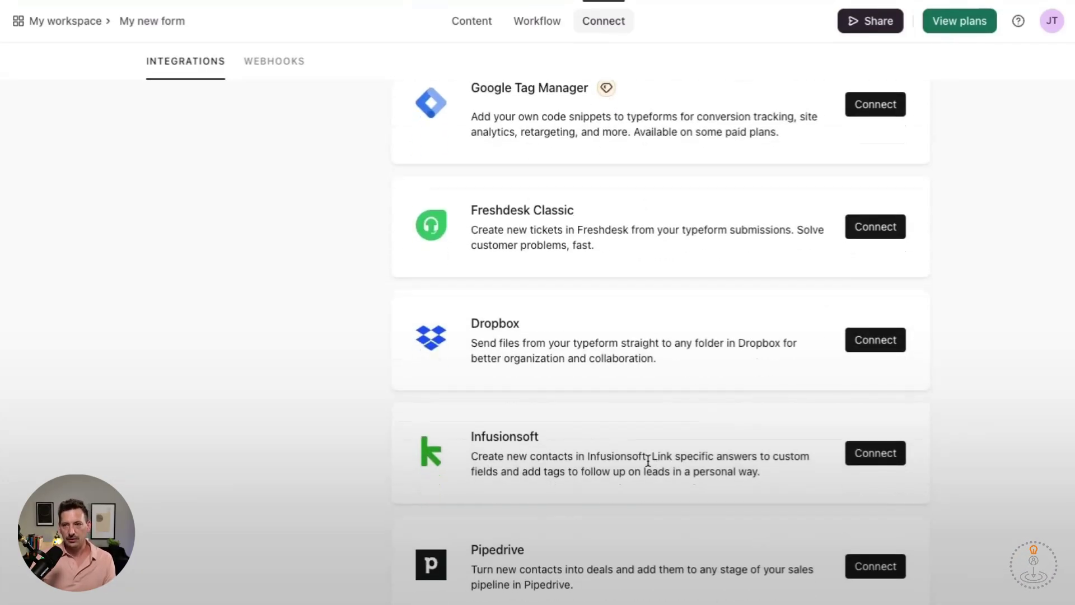
scroll(648, 460, "down", 5)
scroll(648, 460, "down", 1)
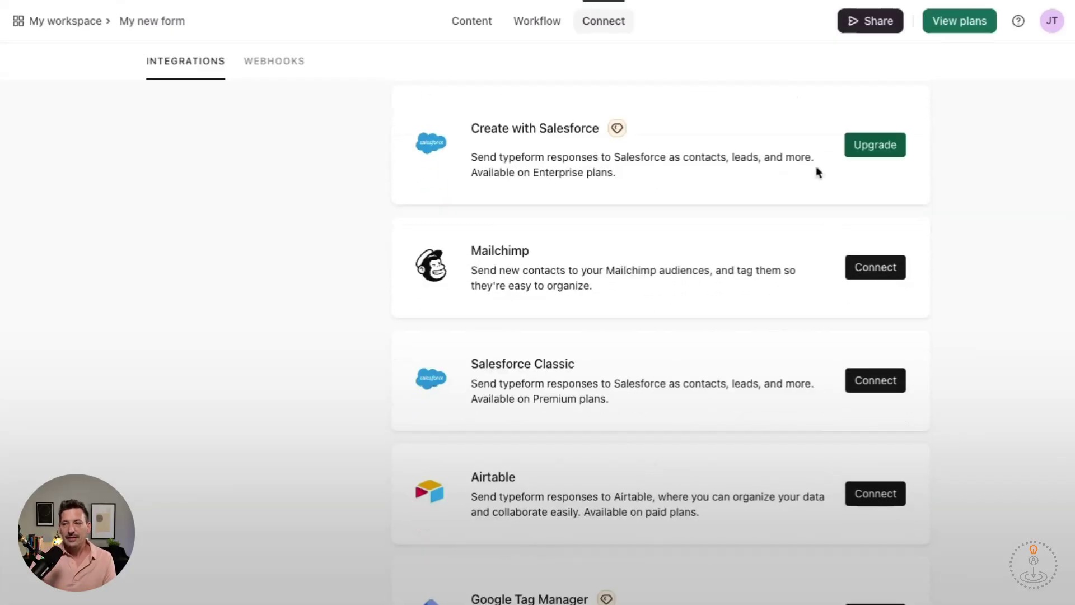
Examine the form's sharing options for the link, for embedding in an email and for embedding in a web page
left_click(876, 30)
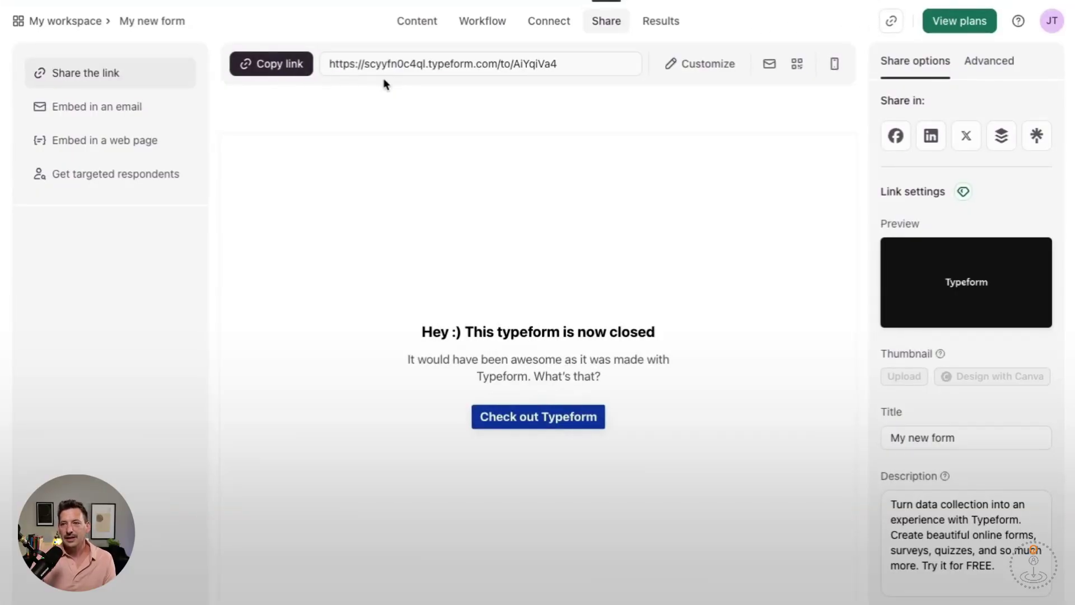
left_click(119, 104)
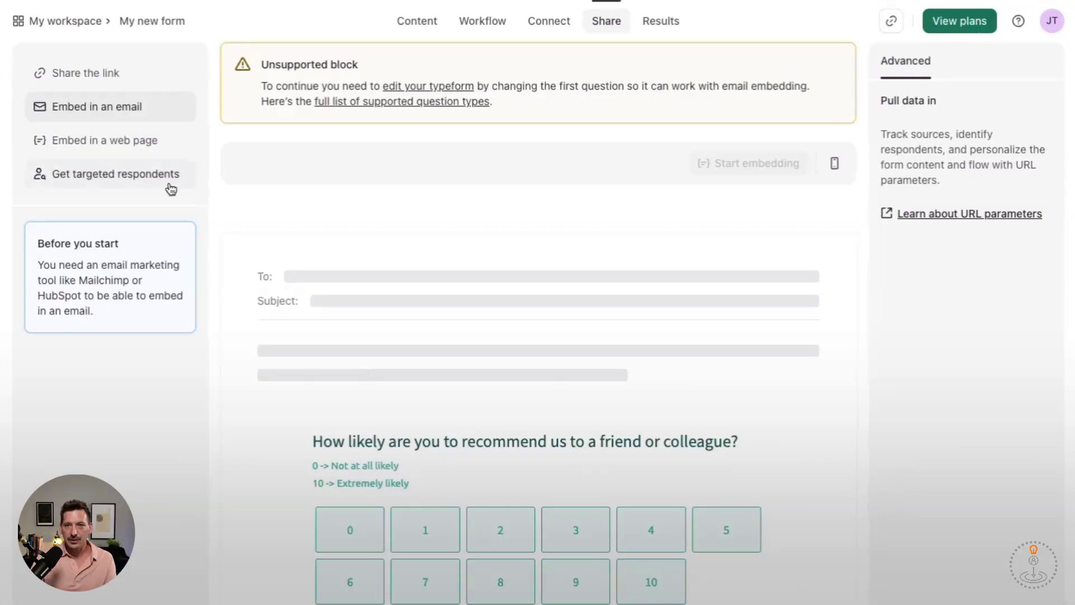
left_click(119, 149)
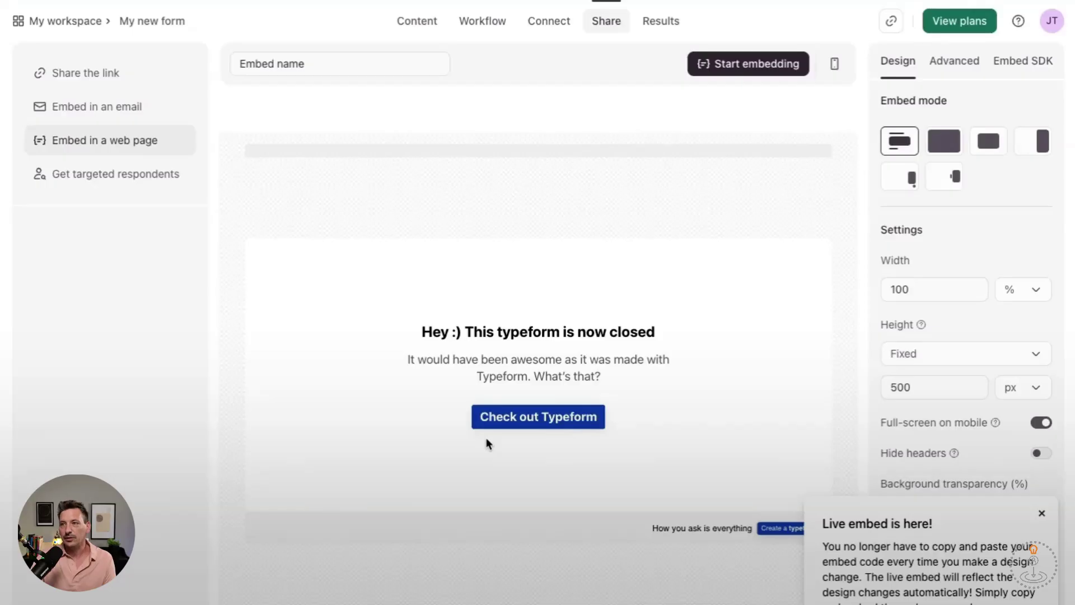
Create a new form in My workspace with AI for all forms, described as "A quiz with 10 questions and five options for each question."
left_click(67, 21)
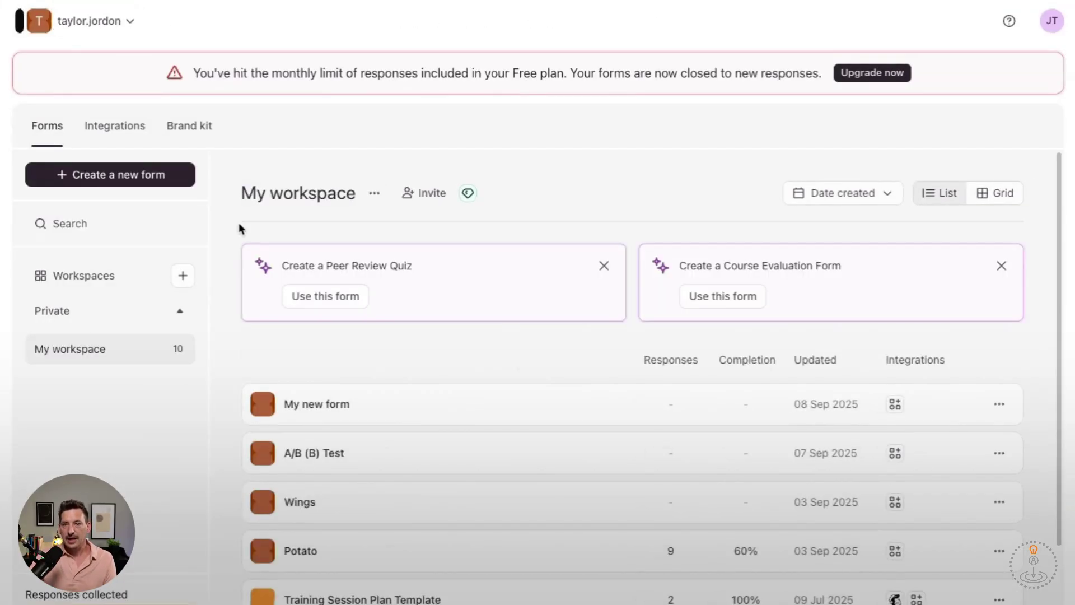
left_click(163, 175)
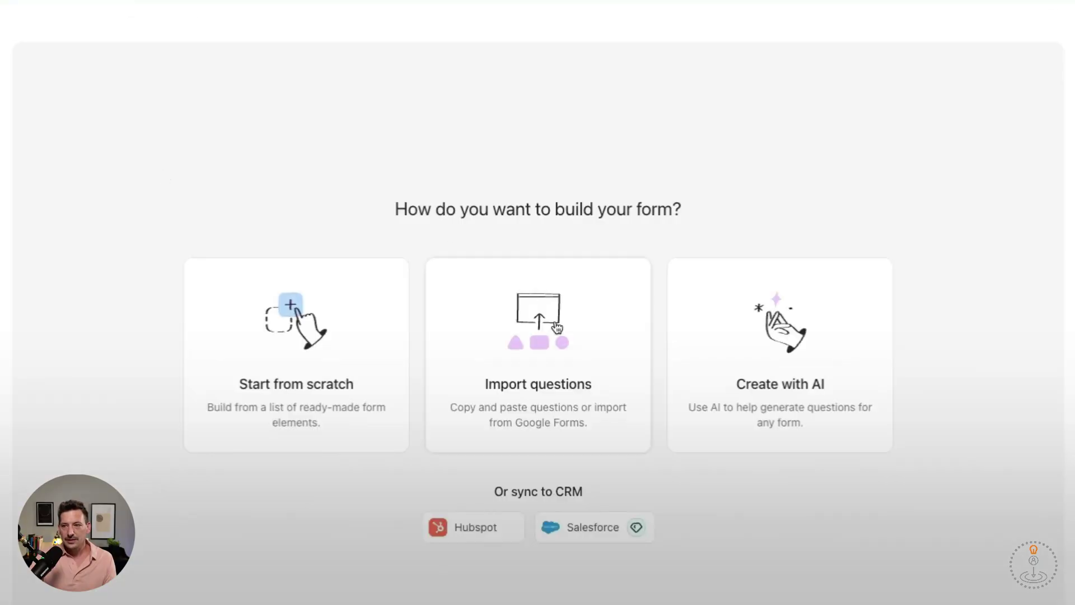
left_click(764, 396)
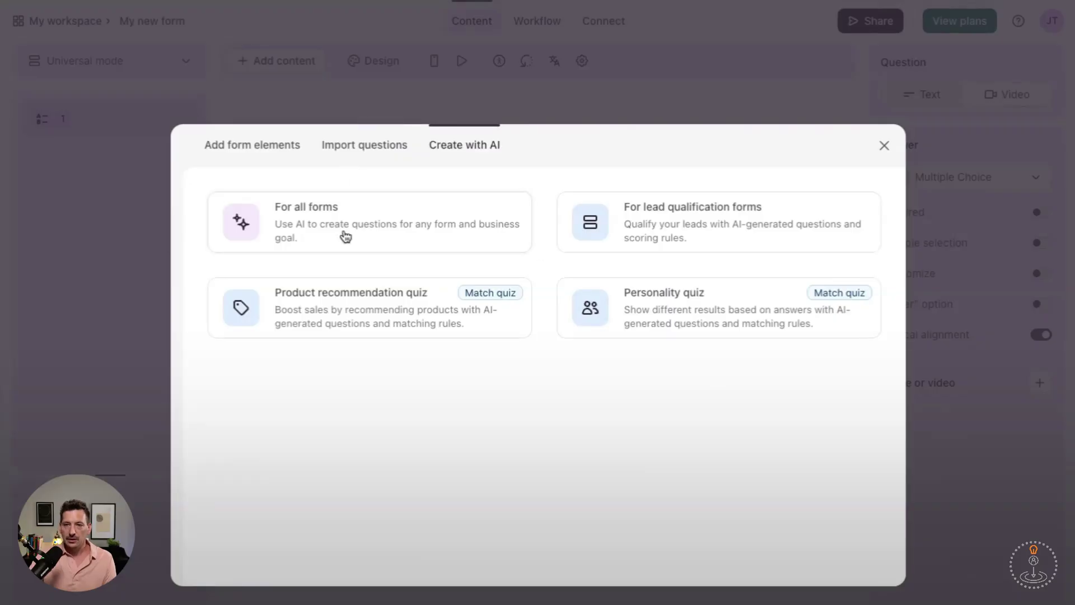
left_click(345, 237)
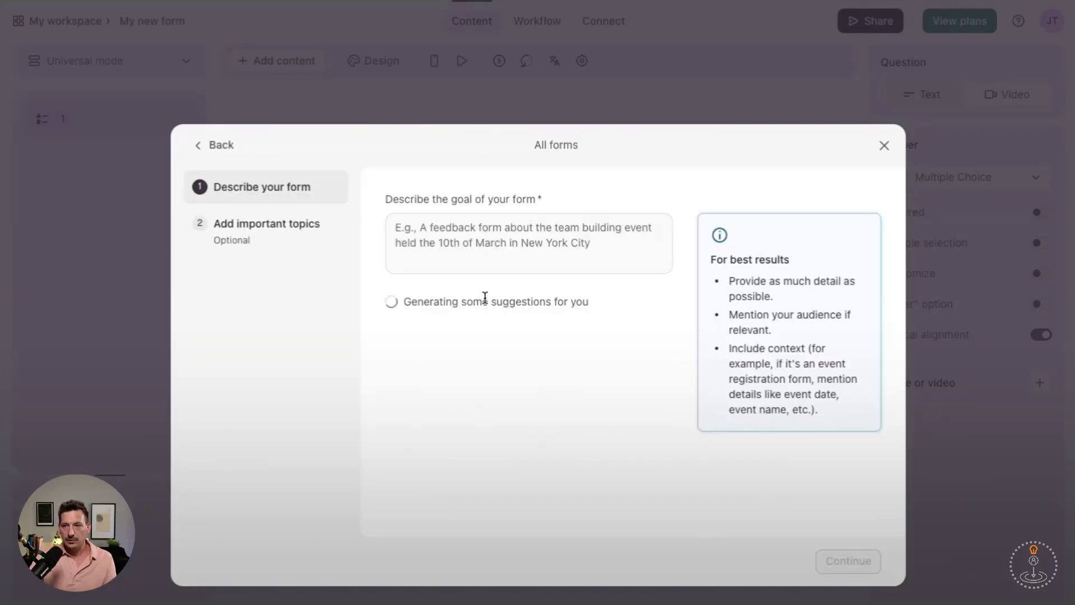
type("A quiz with 10 questions and five options for each question.")
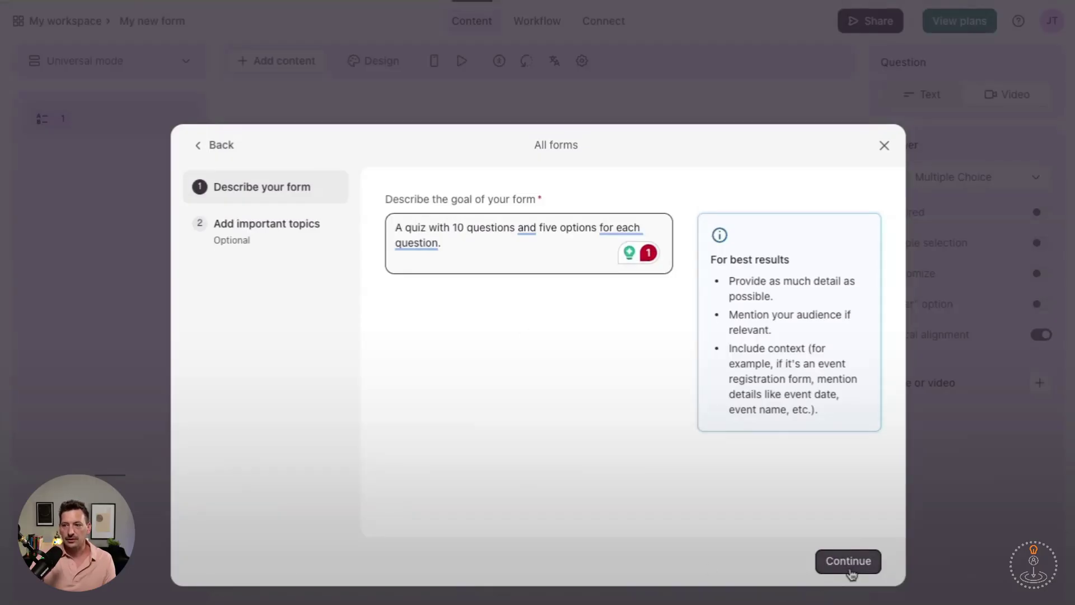
left_click(849, 572)
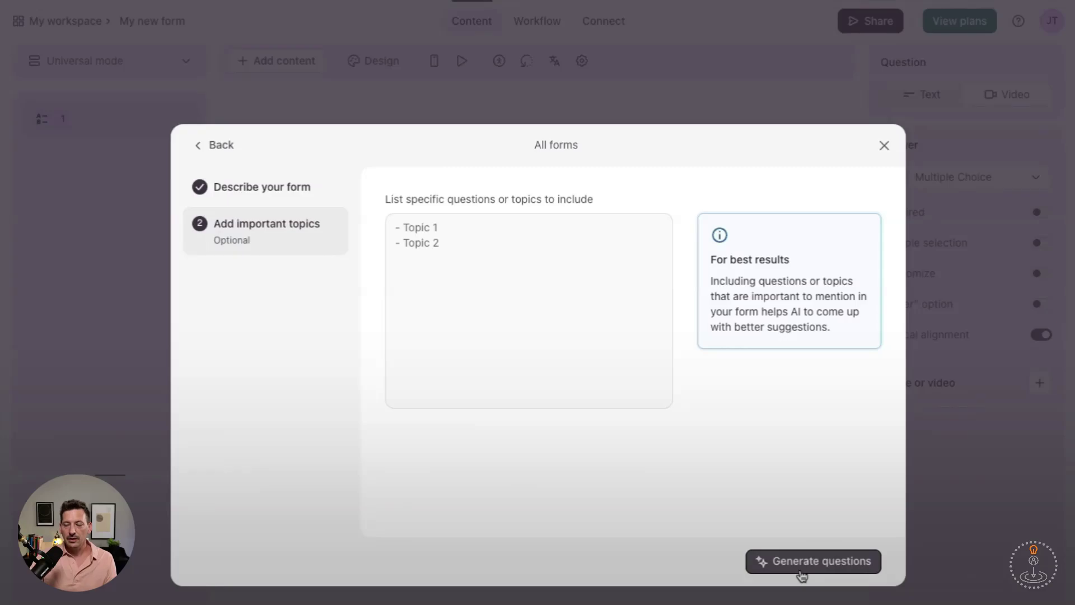
left_click(801, 561)
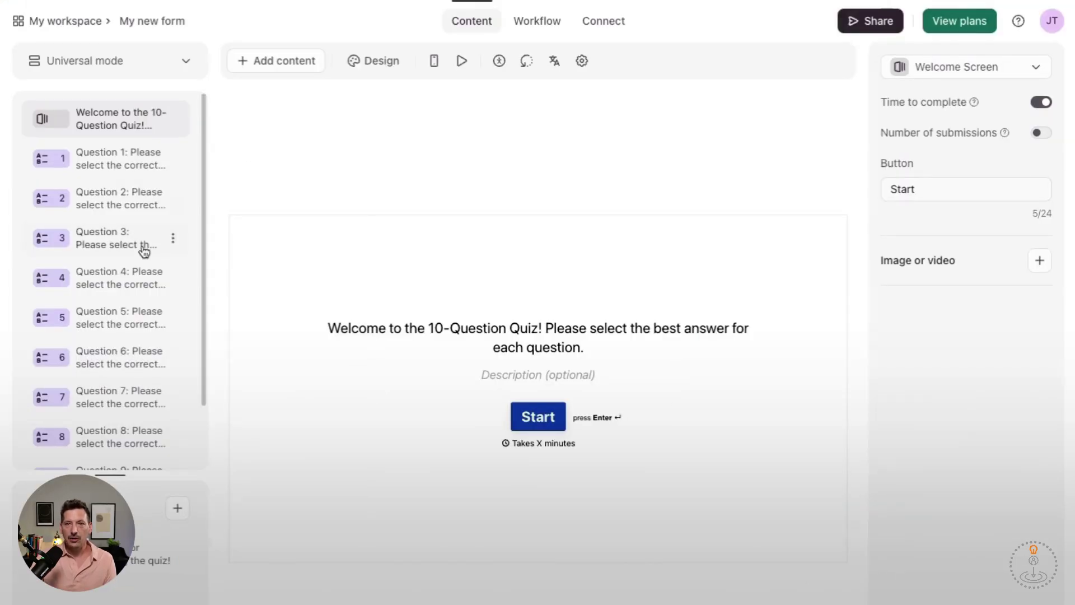
Look through the generated quiz questions and open Question 1 to examine its answer options and settings
left_click_drag(144, 251, 111, 151)
scroll(111, 151, "down", 2)
scroll(112, 151, "up", 2)
left_click(109, 160)
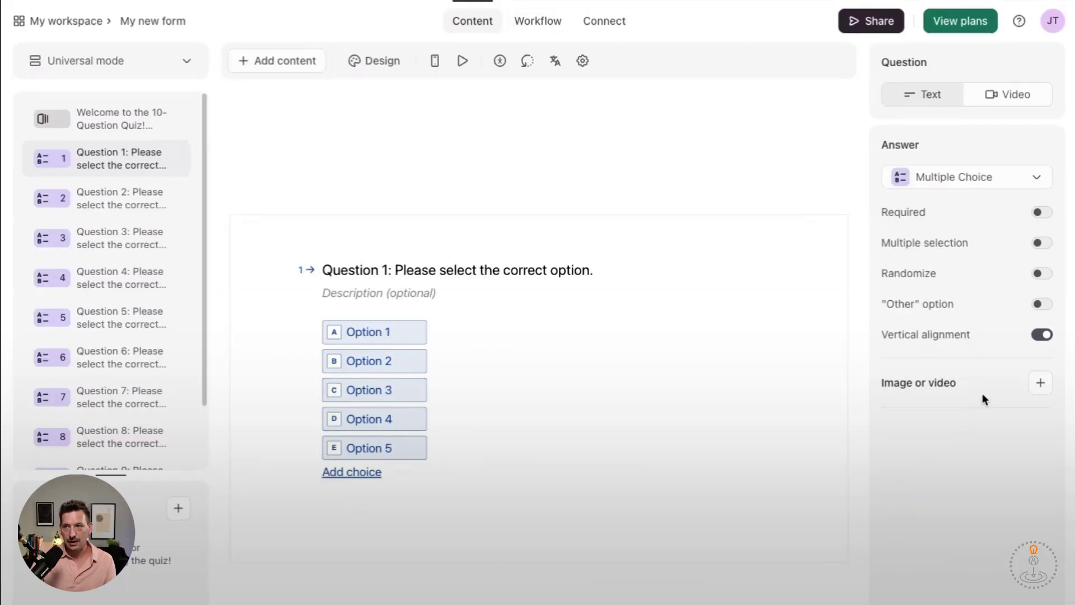
Assign a score of 5 to Option 5 in questions 1 and 2 of the quiz, and check the outcome quiz settings
left_click(546, 28)
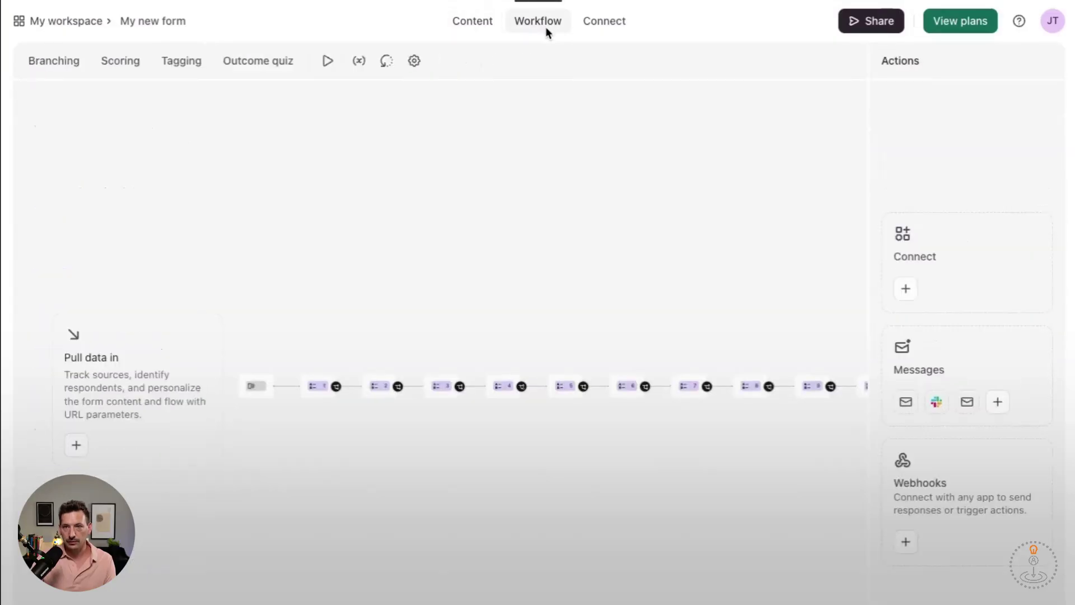
left_click(113, 69)
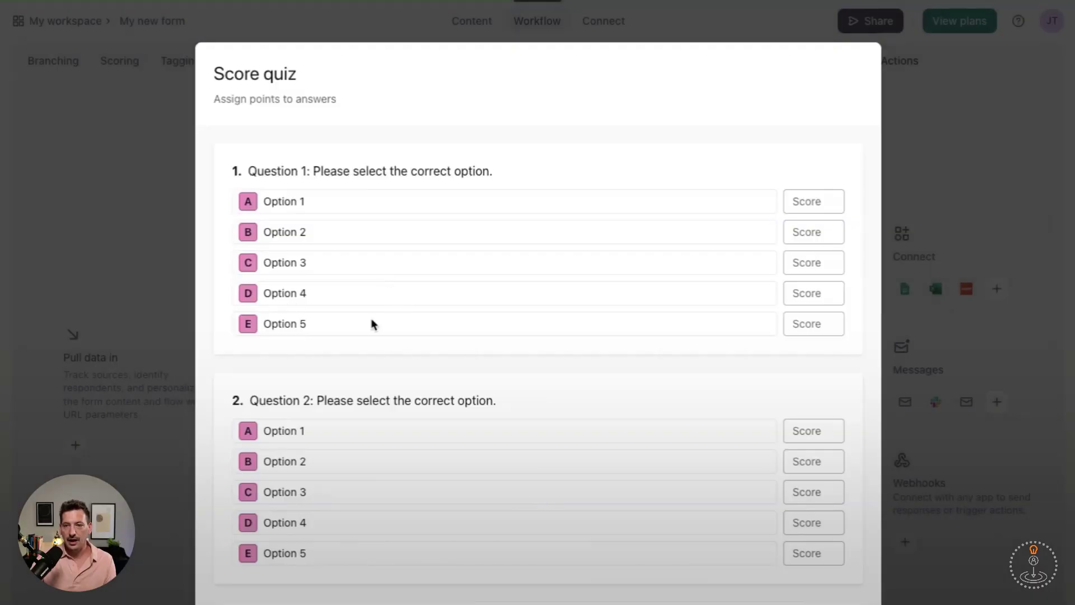
left_click(813, 321)
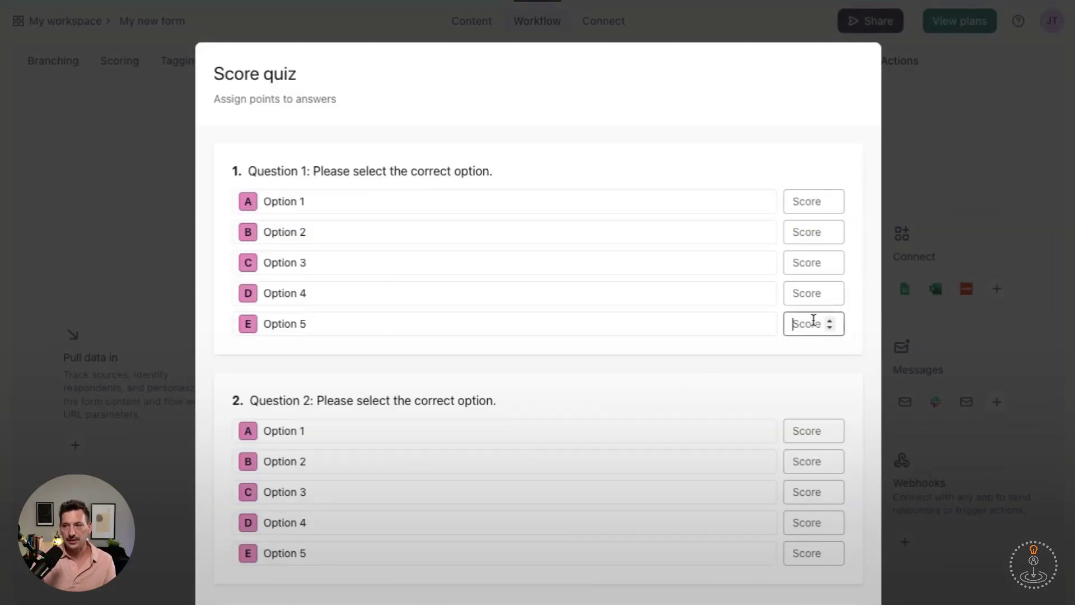
type("5")
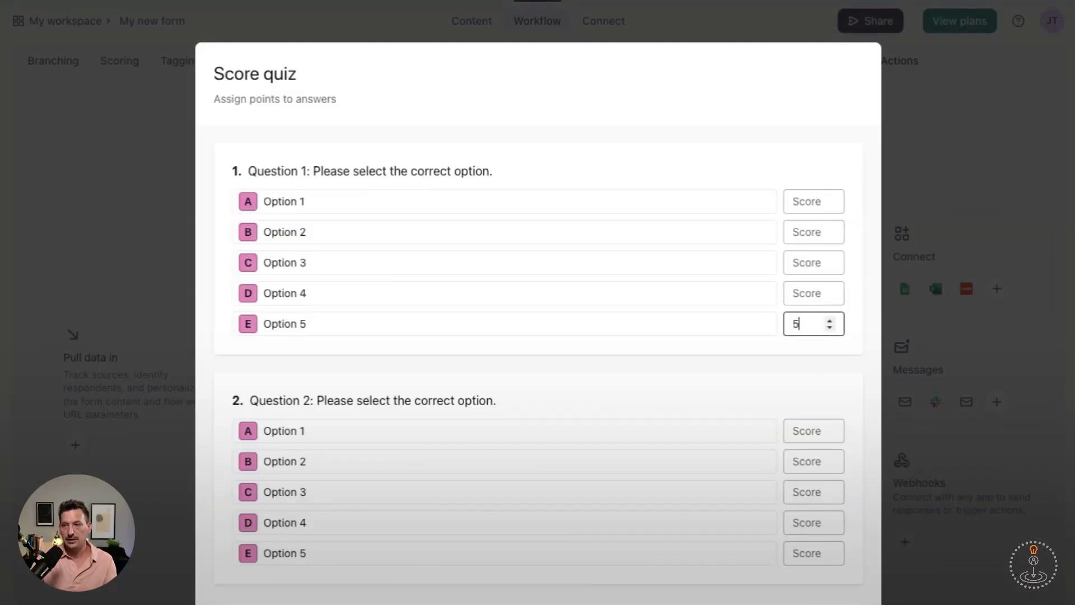
left_click(803, 551)
type("5")
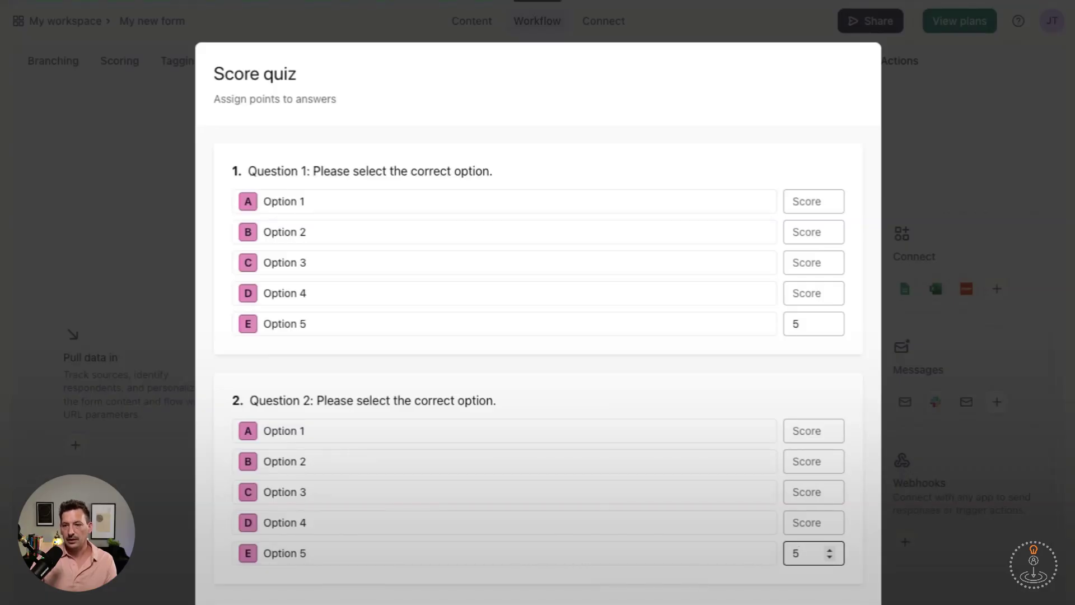
key("Escape")
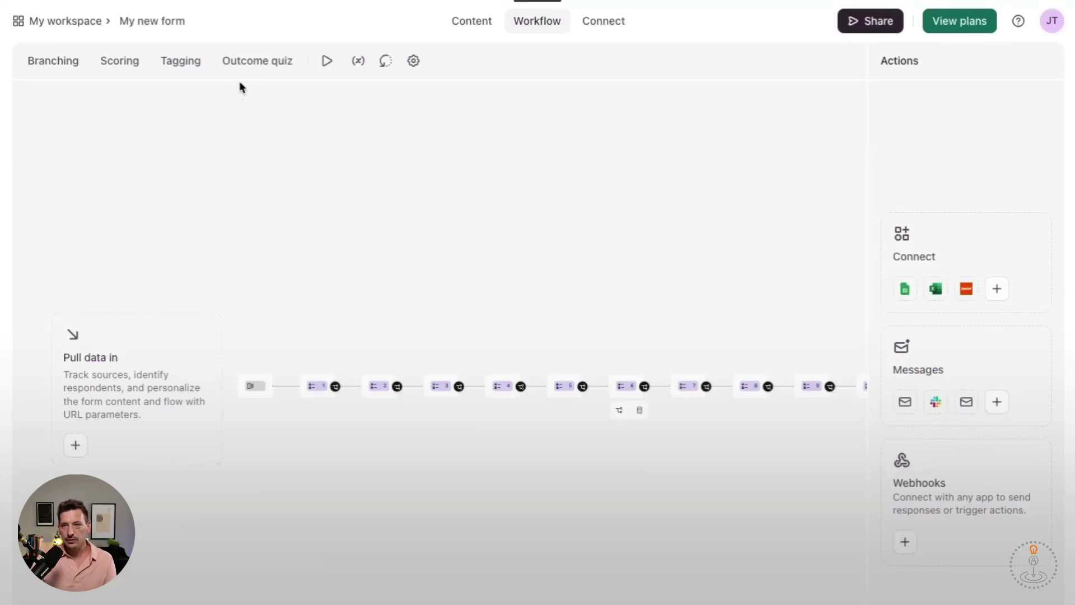
left_click(252, 67)
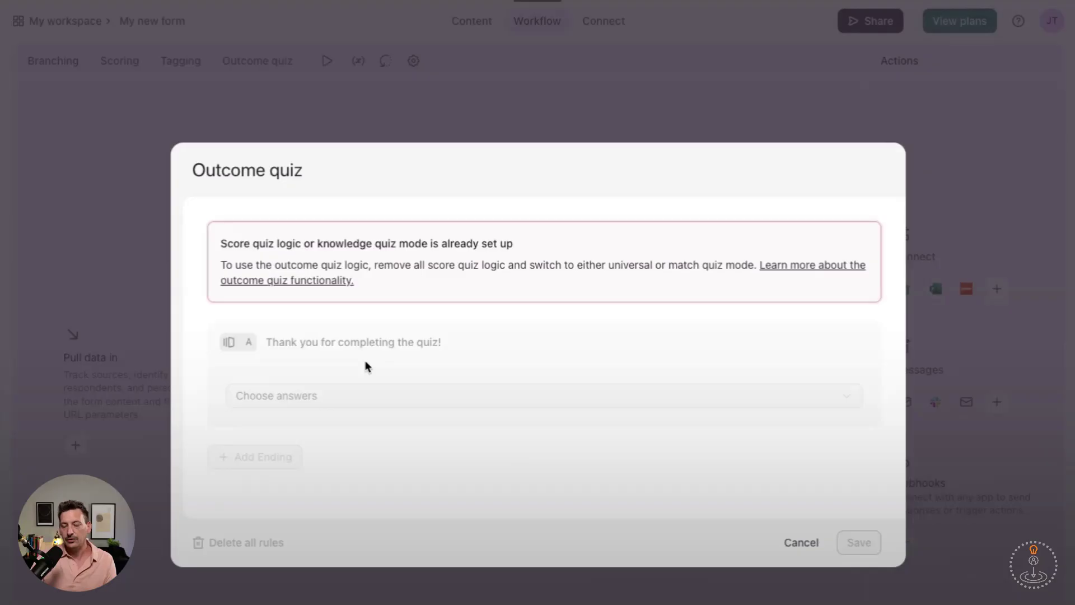
left_click(799, 543)
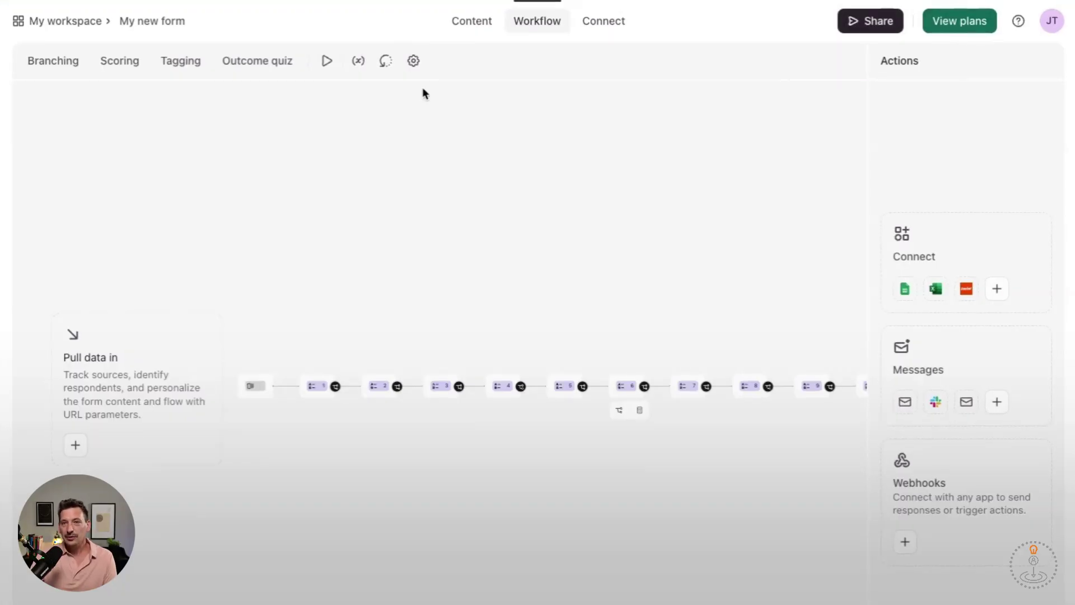
Open the Potato form from the workspace and view its results insights
left_click(51, 22)
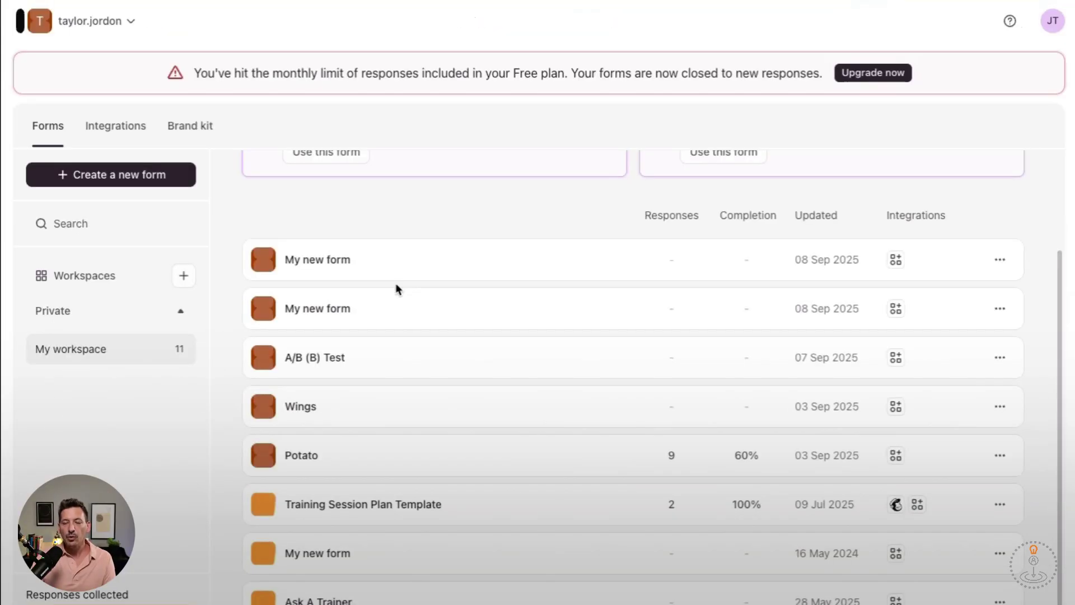
left_click(307, 455)
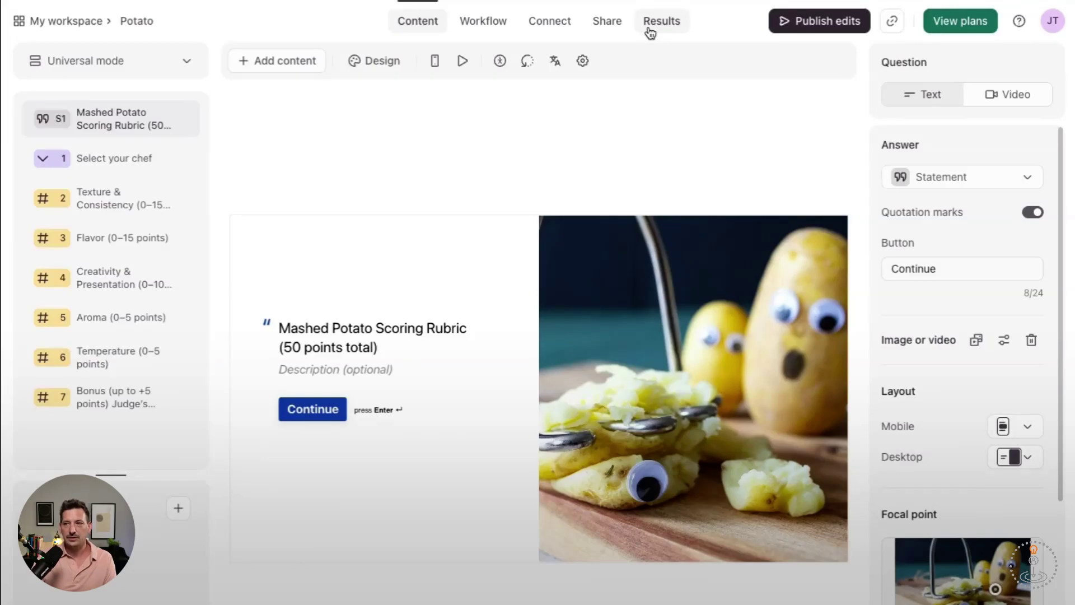
left_click(648, 29)
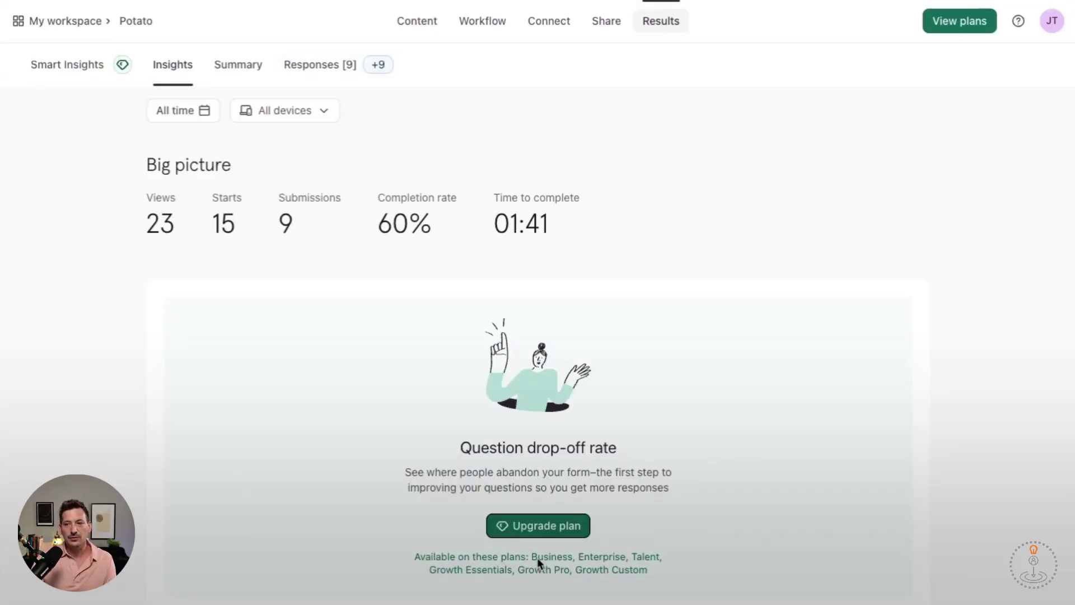
Examine the Potato form's summary charts per question and its table of individual responses
left_click(265, 68)
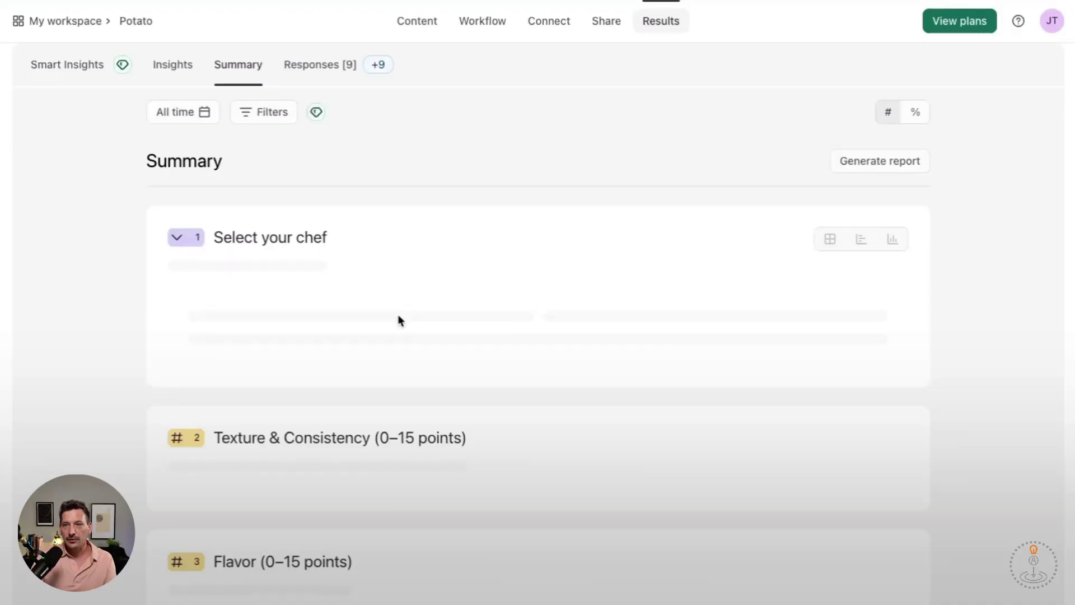
scroll(399, 320, "down", 10)
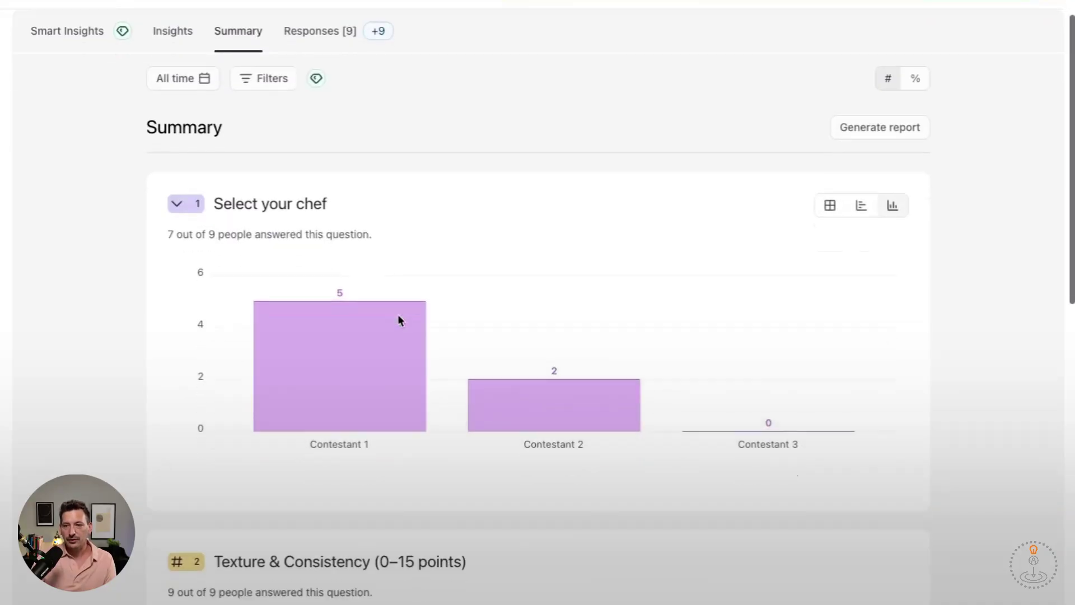
scroll(398, 316, "up", 10)
left_click(313, 69)
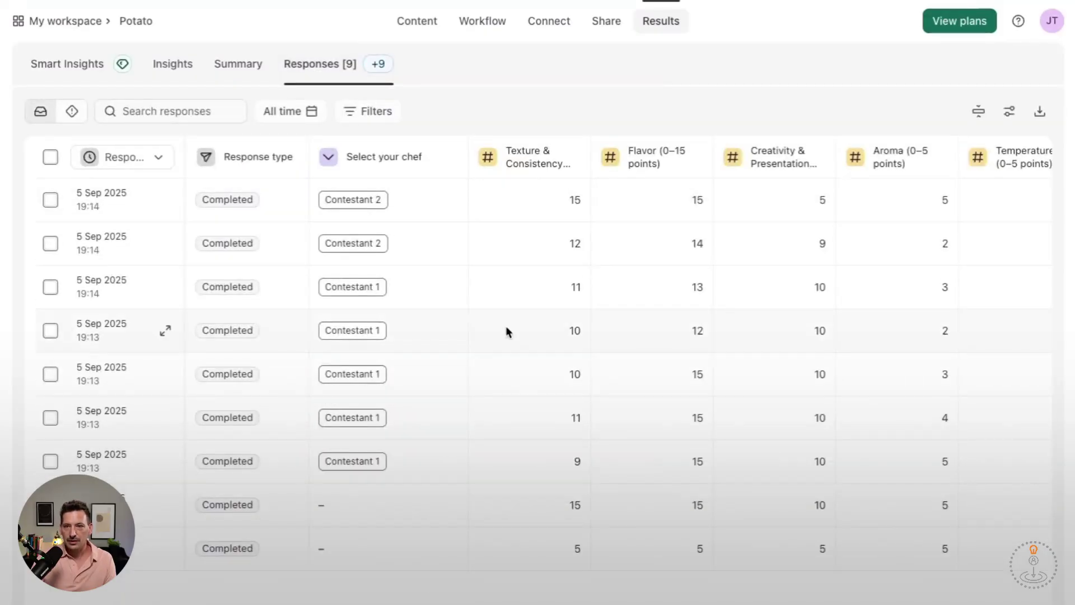
scroll(508, 331, "right", 8)
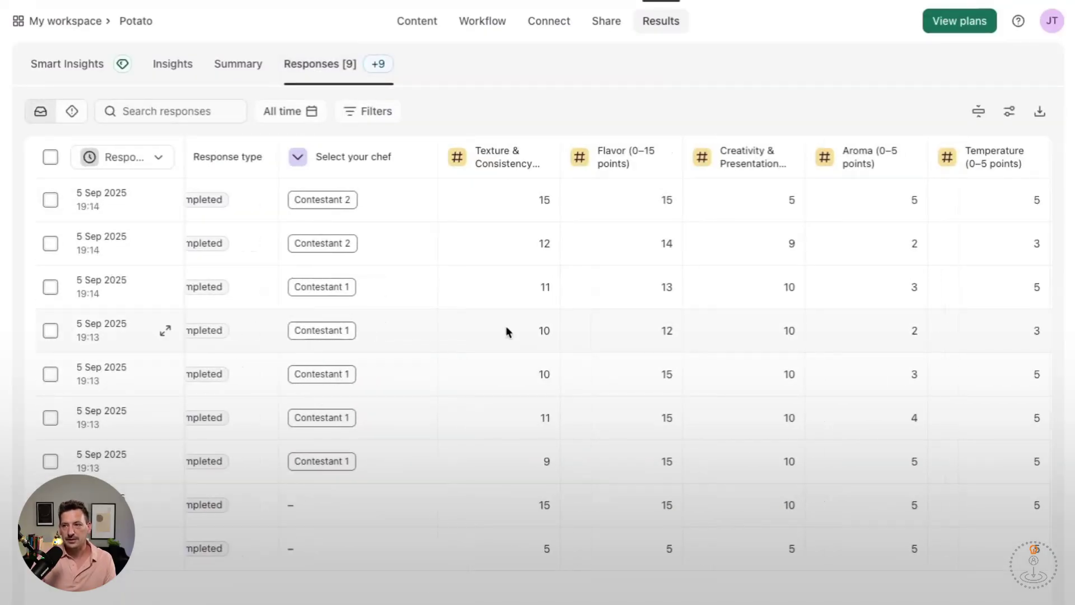